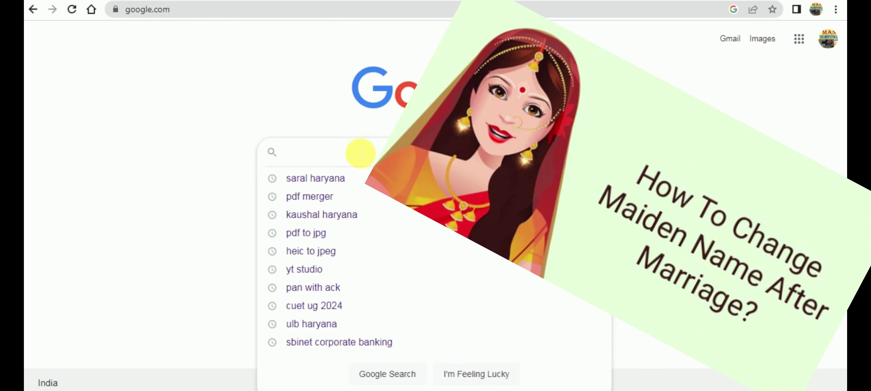
Step: Search for Saral Haryana and clear the saved e-mail from the Login ID field
{"action": "type", "text": "sa"}
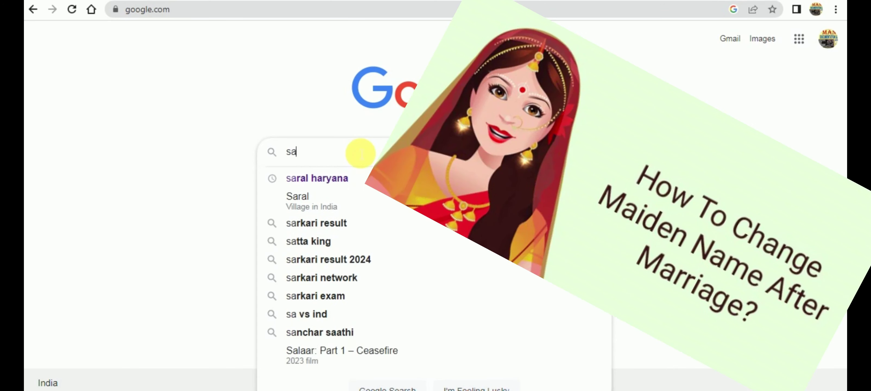
{"action": "type", "text": "ral haryana"}
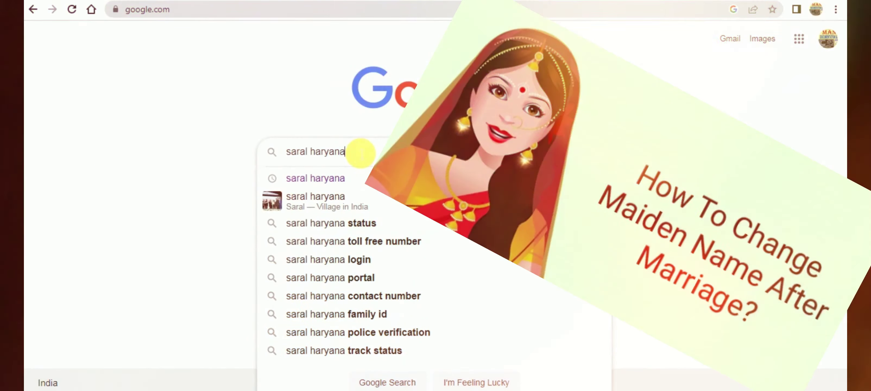
{"action": "key", "text": "Return"}
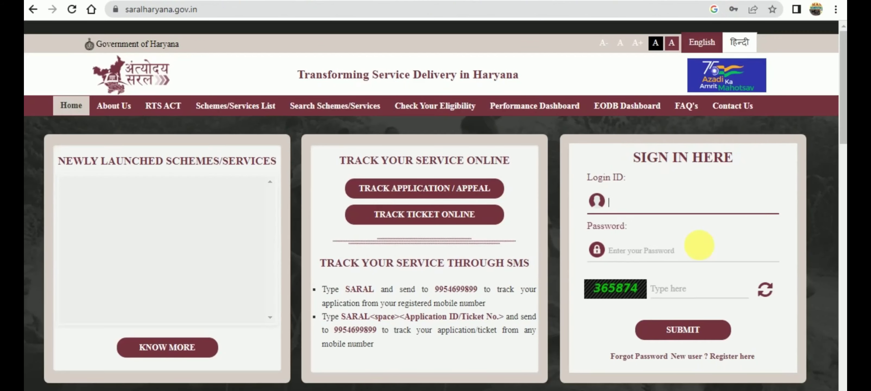
{"action": "left_click", "coordinate": [722, 209]}
{"action": "key", "text": "ctrl+a"}
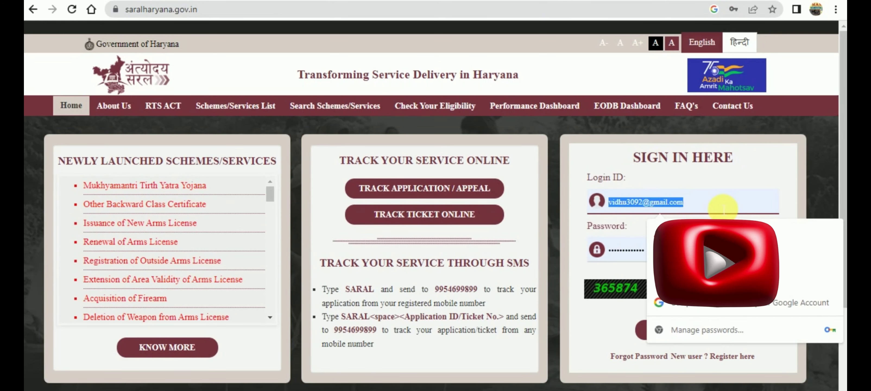
{"action": "key", "text": "BackSpace"}
{"action": "left_click", "coordinate": [548, 182]}
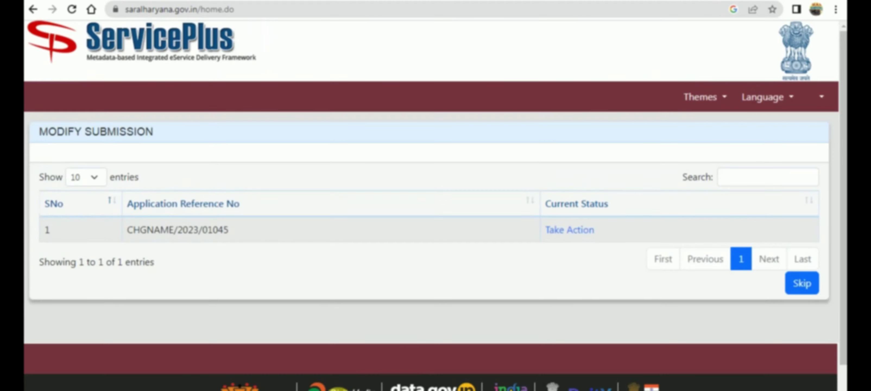
Step: Skip the Modify Submission list and open View all available services under Apply for services
{"action": "left_click", "coordinate": [813, 290]}
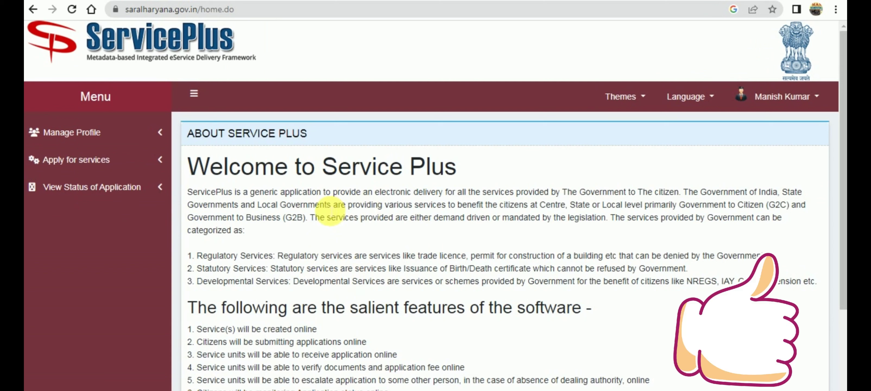
{"action": "left_click", "coordinate": [98, 162]}
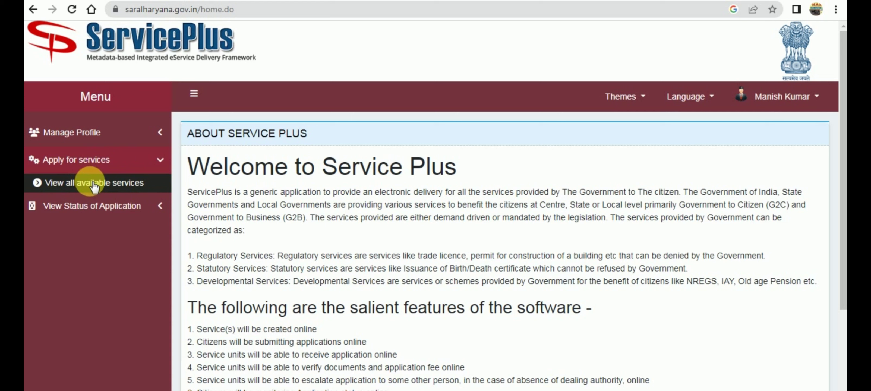
{"action": "left_click", "coordinate": [97, 213]}
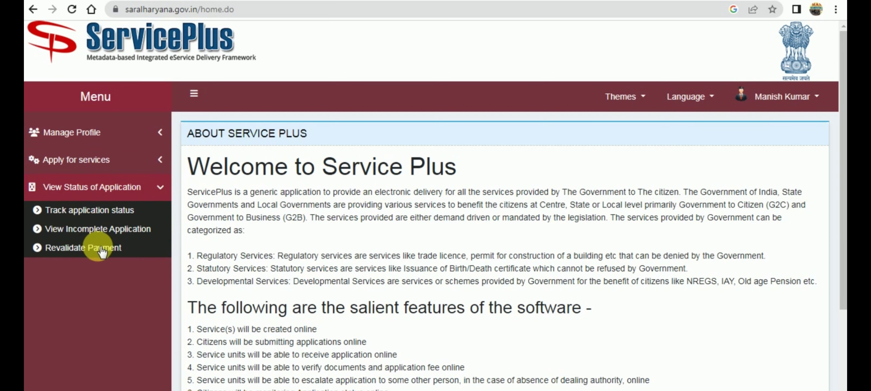
{"action": "left_click", "coordinate": [78, 160]}
{"action": "left_click", "coordinate": [92, 184]}
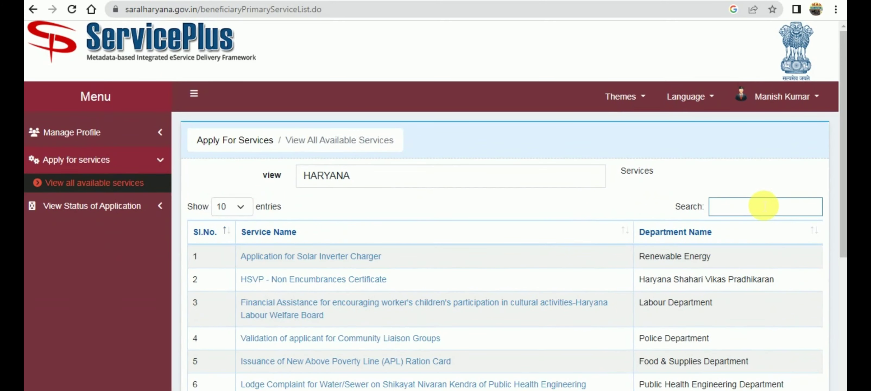
Step: Filter the available services list by typing 'nam' in Search
{"action": "scroll", "coordinate": [372, 262], "scroll_direction": "down", "scroll_amount": 10}
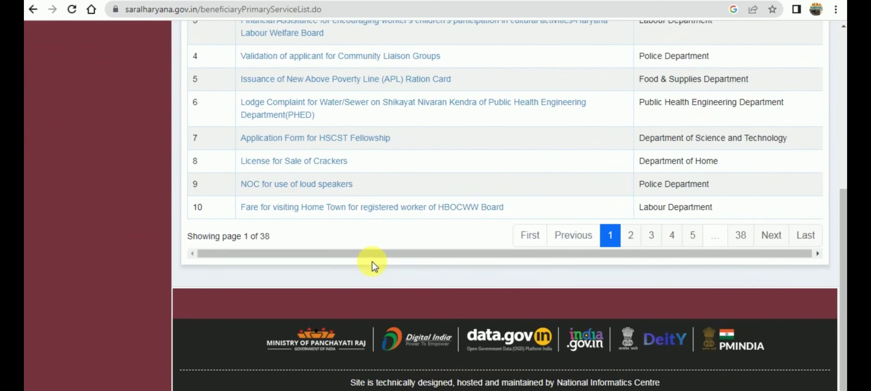
{"action": "scroll", "coordinate": [373, 262], "scroll_direction": "up", "scroll_amount": 7}
{"action": "scroll", "coordinate": [762, 215], "scroll_direction": "up", "scroll_amount": 3}
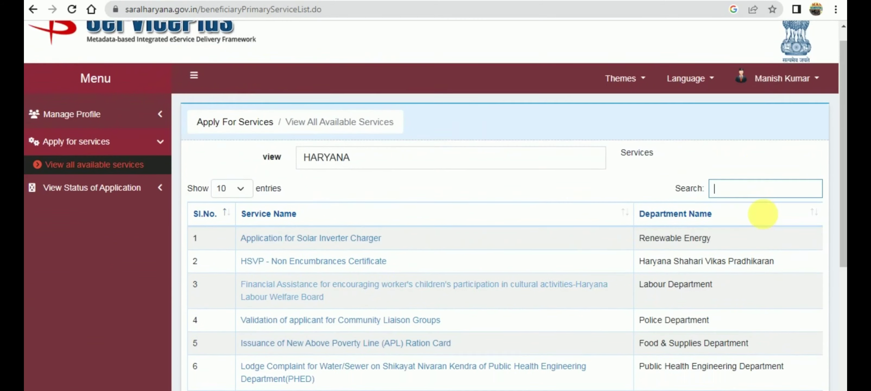
{"action": "type", "text": "name"}
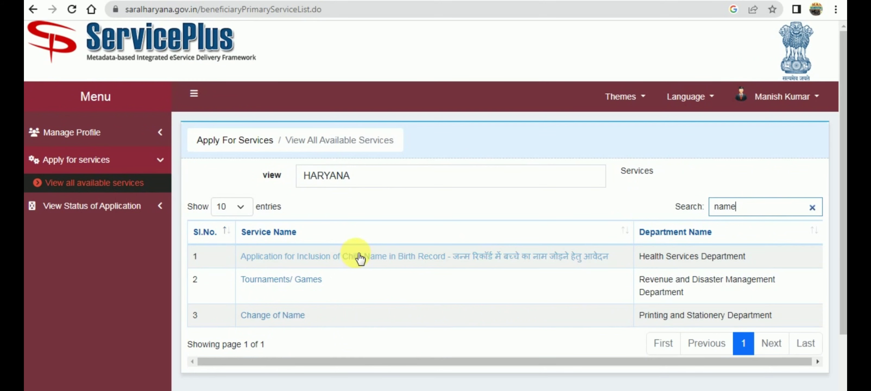
Step: Open the Change of Name service and review its affidavit and Gazette matter template downloads
{"action": "left_click", "coordinate": [266, 321]}
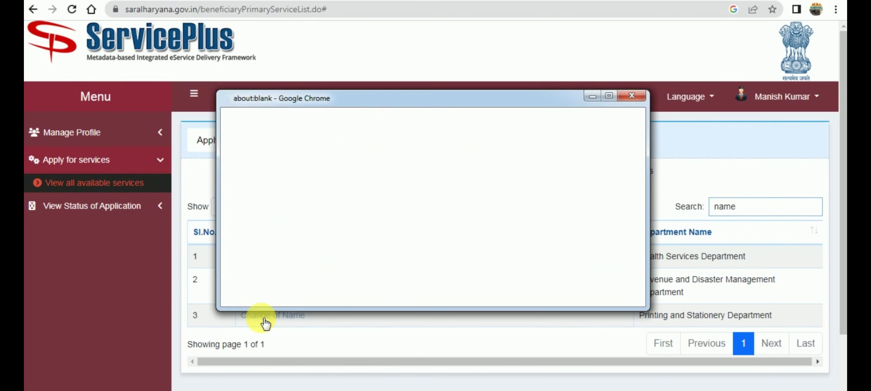
{"action": "left_click", "coordinate": [611, 96]}
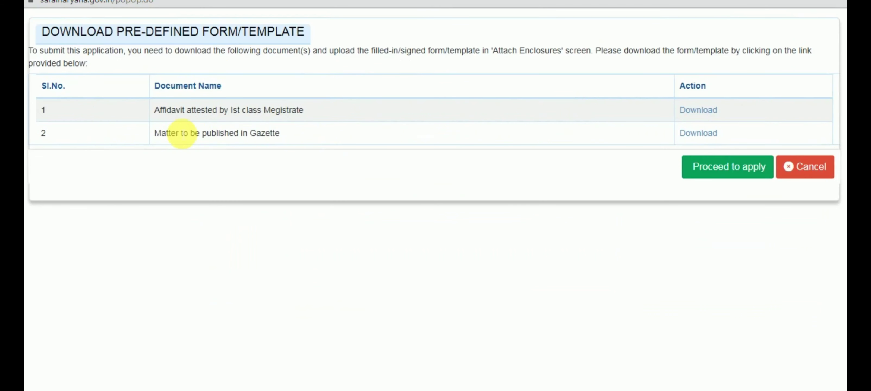
{"action": "left_click_drag", "start_coordinate": [182, 111], "coordinate": [308, 111]}
{"action": "left_click", "coordinate": [345, 137]}
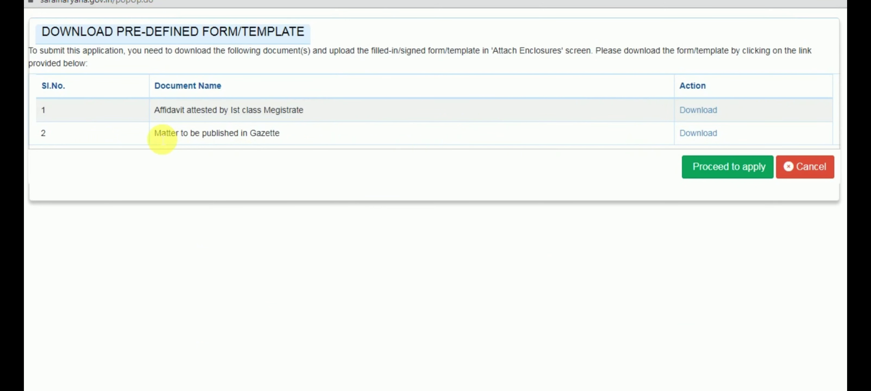
{"action": "left_click_drag", "start_coordinate": [157, 134], "coordinate": [282, 133]}
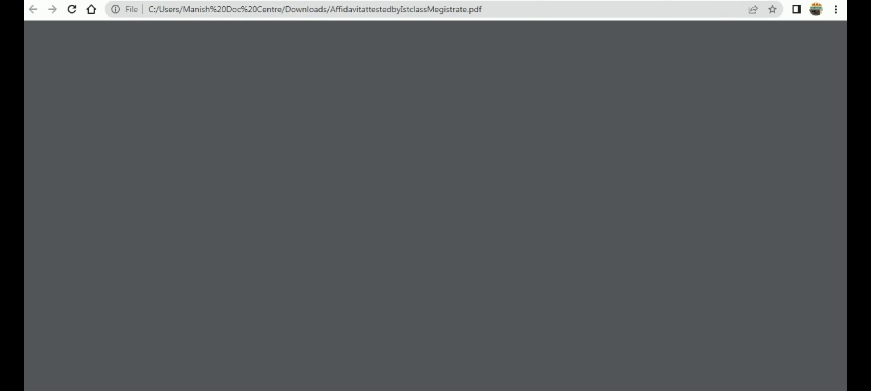
{"action": "left_click", "coordinate": [210, 381]}
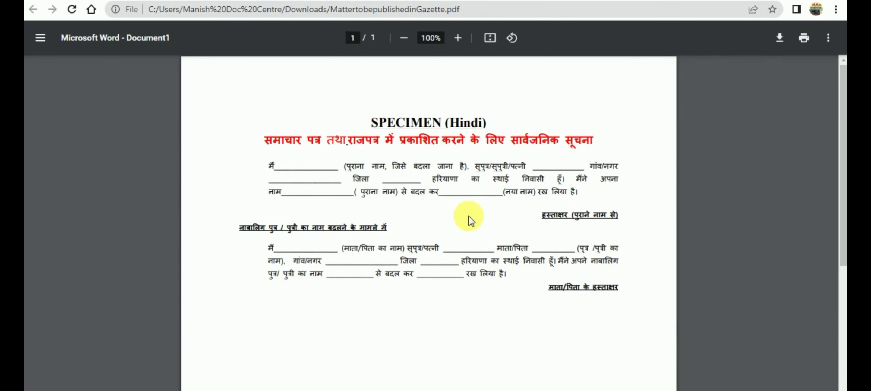
{"action": "scroll", "coordinate": [474, 230], "scroll_direction": "down", "scroll_amount": 10}
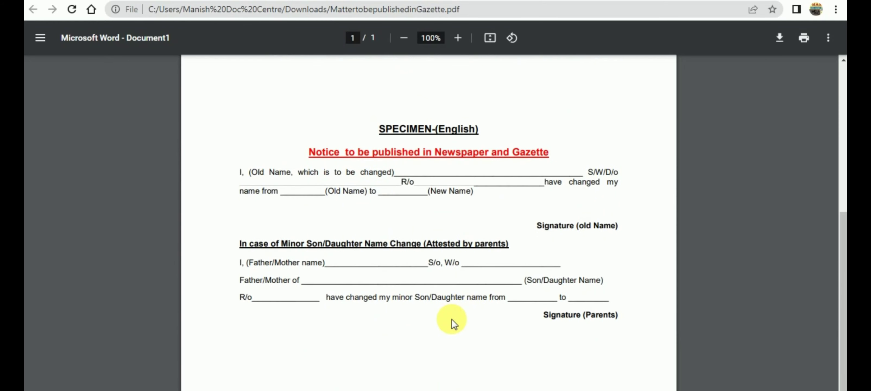
{"action": "scroll", "coordinate": [452, 319], "scroll_direction": "up", "scroll_amount": 10}
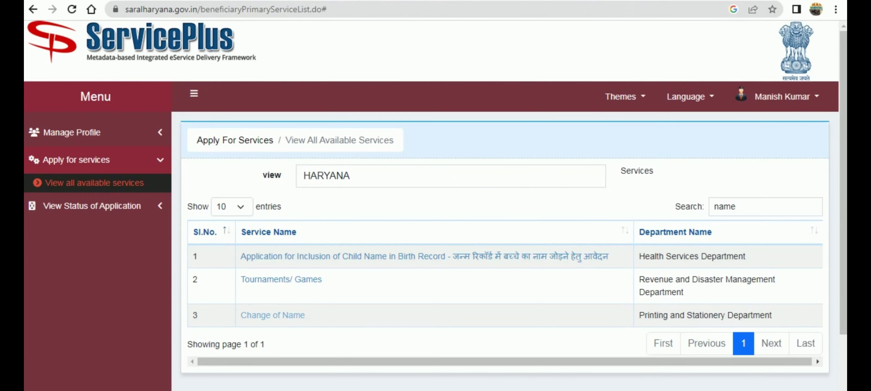
Step: Scroll through the affidavit and gazette specimen PDFs, then return to the services list
{"action": "left_click", "coordinate": [548, 1]}
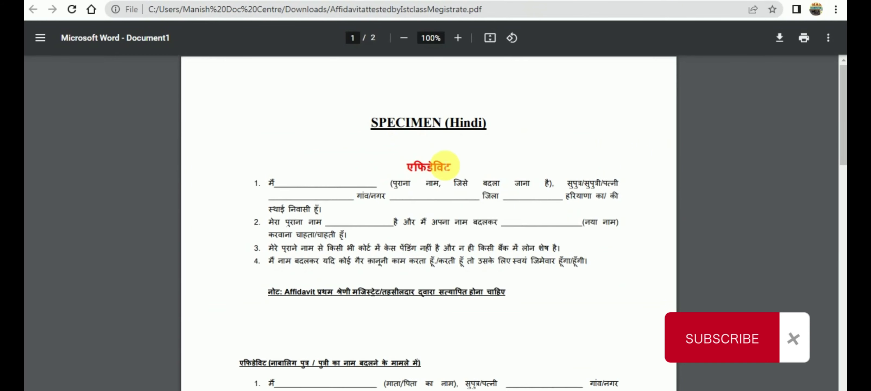
{"action": "scroll", "coordinate": [423, 200], "scroll_direction": "down", "scroll_amount": 5}
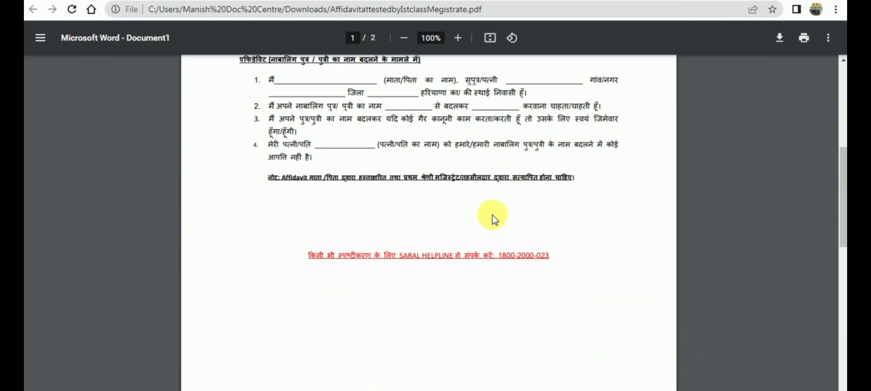
{"action": "scroll", "coordinate": [493, 215], "scroll_direction": "up", "scroll_amount": 8}
{"action": "left_click", "coordinate": [605, 0]}
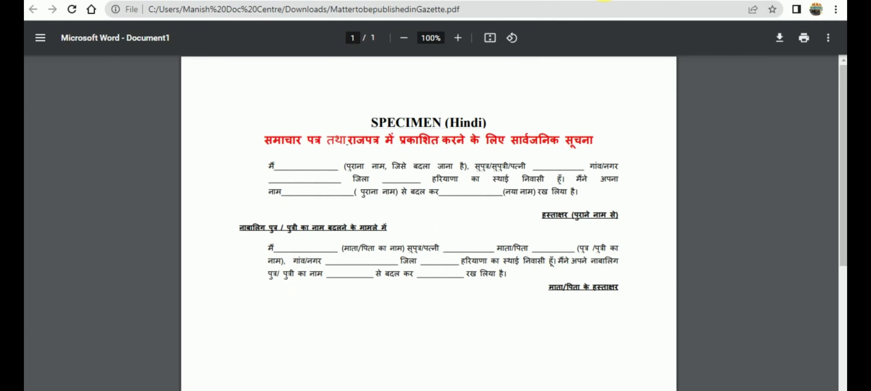
{"action": "left_click", "coordinate": [605, 1]}
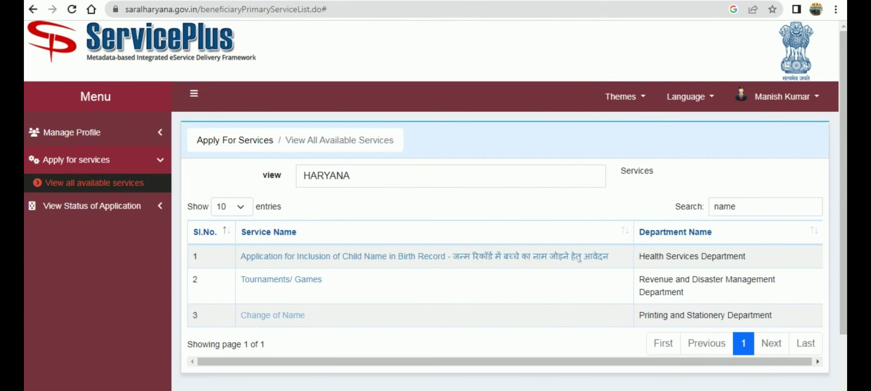
Step: Start the Change of Name form with 'I have Family ID' selected and paste the Family ID
{"action": "left_click", "coordinate": [243, 375]}
{"action": "left_click", "coordinate": [723, 167]}
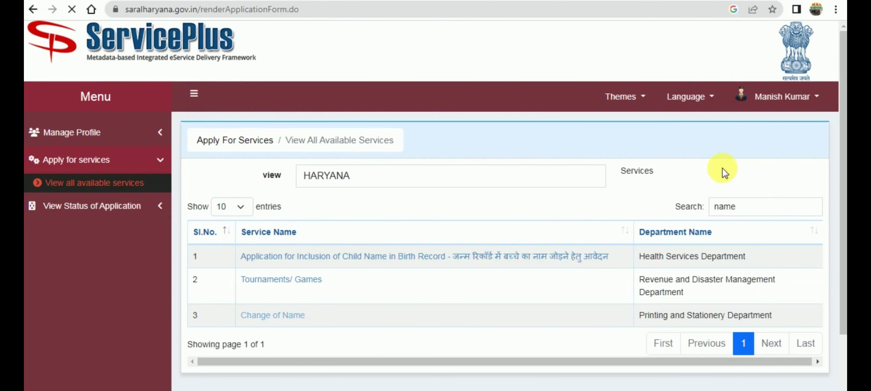
{"action": "scroll", "coordinate": [587, 249], "scroll_direction": "down", "scroll_amount": 3}
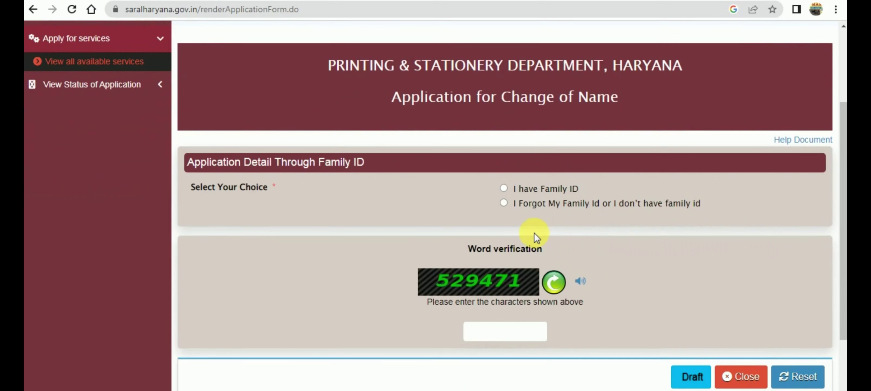
{"action": "left_click", "coordinate": [504, 188]}
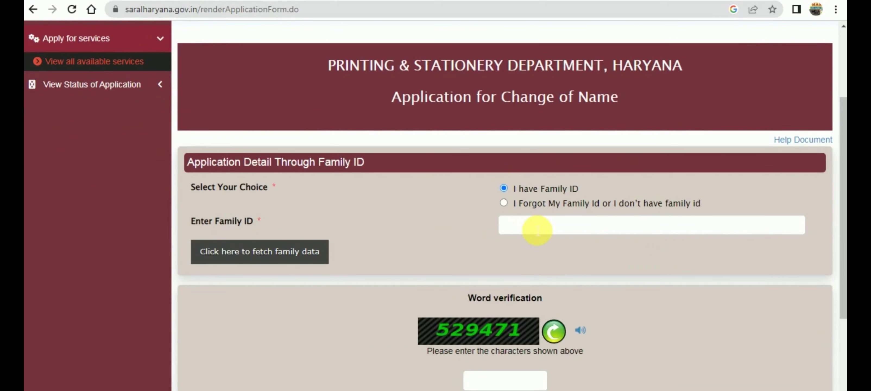
{"action": "left_click", "coordinate": [504, 204]}
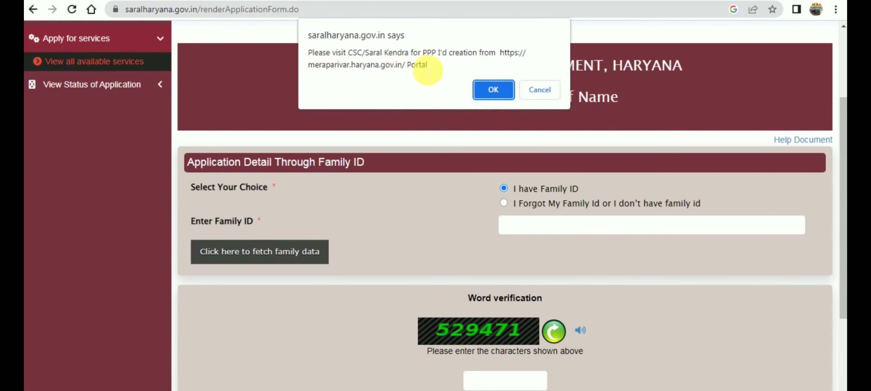
{"action": "left_click", "coordinate": [552, 91]}
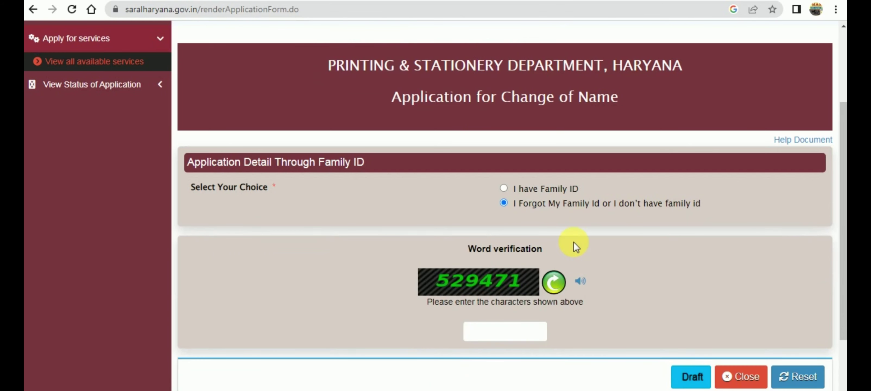
{"action": "left_click", "coordinate": [503, 189]}
{"action": "left_click", "coordinate": [533, 230]}
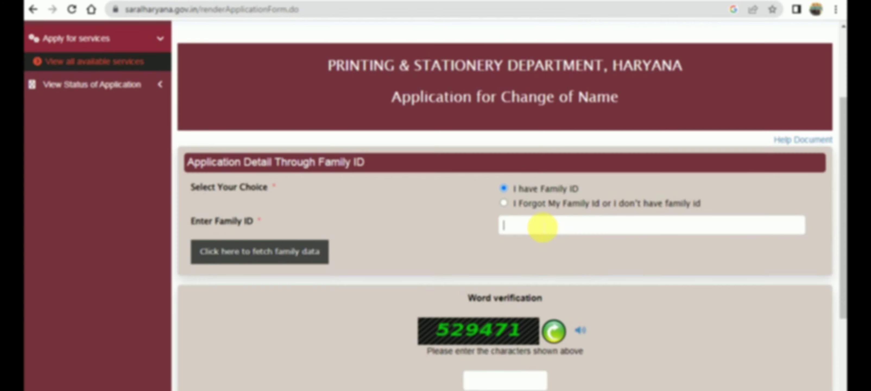
Step: Fetch the family data and select the applicant from the Member Detail list
{"action": "left_click", "coordinate": [228, 261]}
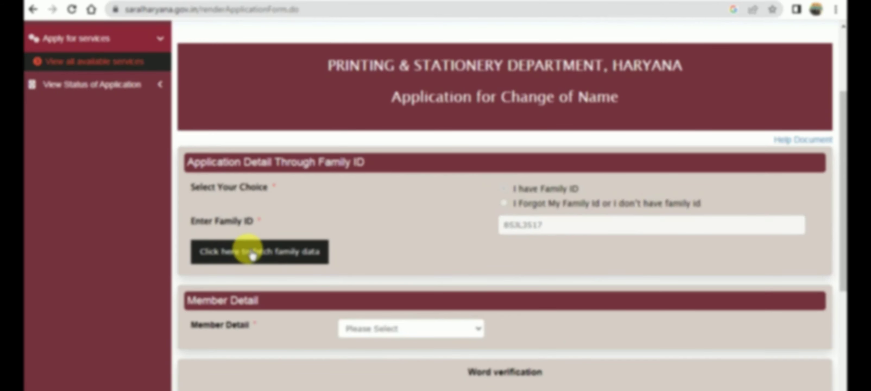
{"action": "left_click", "coordinate": [378, 328]}
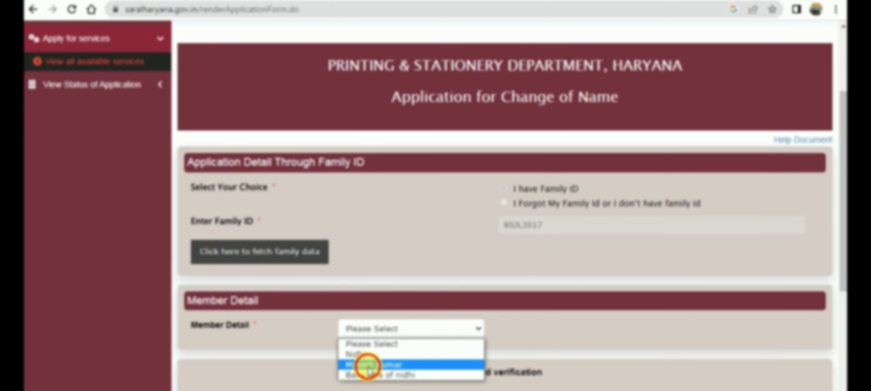
{"action": "left_click", "coordinate": [368, 367]}
{"action": "left_click", "coordinate": [492, 76]}
Step: Send the OTP to the registered mobile, enter it and verify it
{"action": "scroll", "coordinate": [598, 250], "scroll_direction": "down", "scroll_amount": 1}
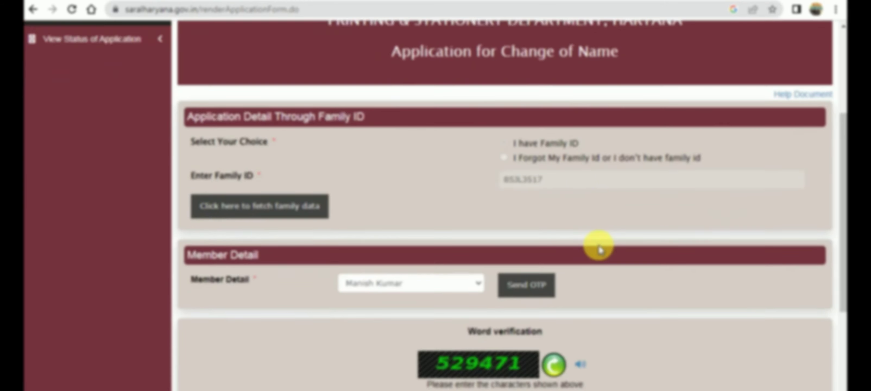
{"action": "scroll", "coordinate": [598, 249], "scroll_direction": "down", "scroll_amount": 2}
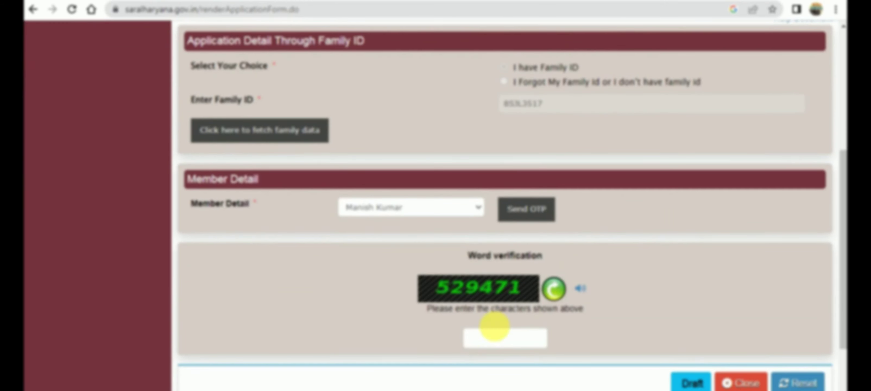
{"action": "left_click", "coordinate": [528, 210]}
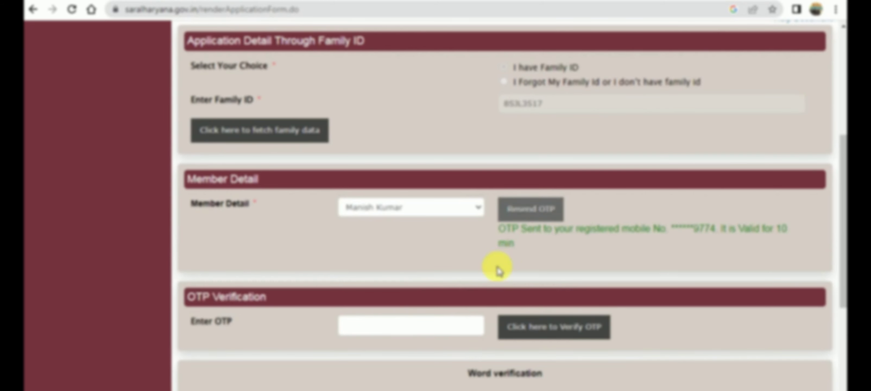
{"action": "left_click", "coordinate": [406, 333]}
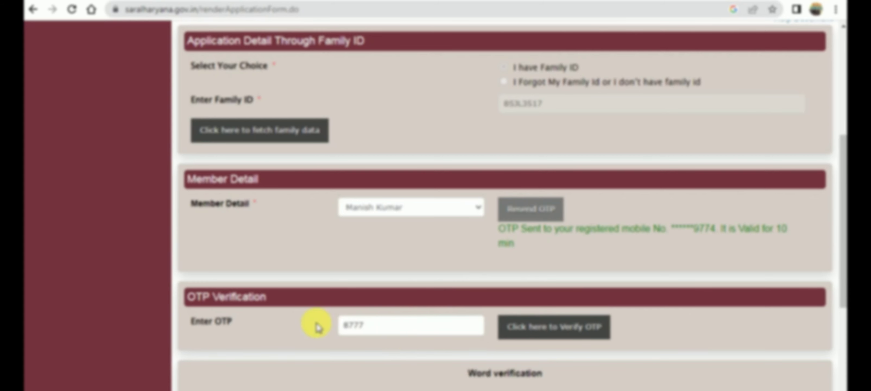
{"action": "left_click", "coordinate": [553, 337]}
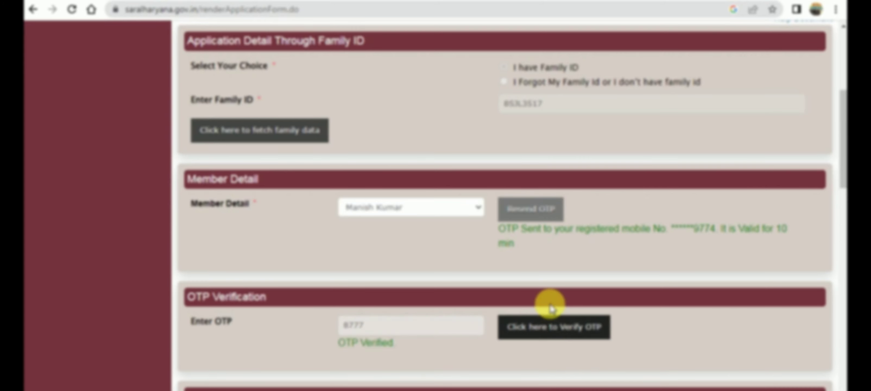
{"action": "scroll", "coordinate": [584, 270], "scroll_direction": "down", "scroll_amount": 8}
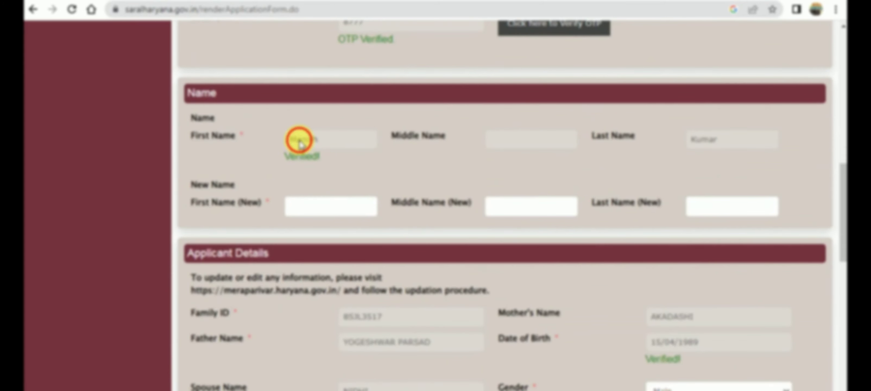
Step: Enter 'RajM' as the new first name and move on to the new last name
{"action": "double_click", "coordinate": [299, 140]}
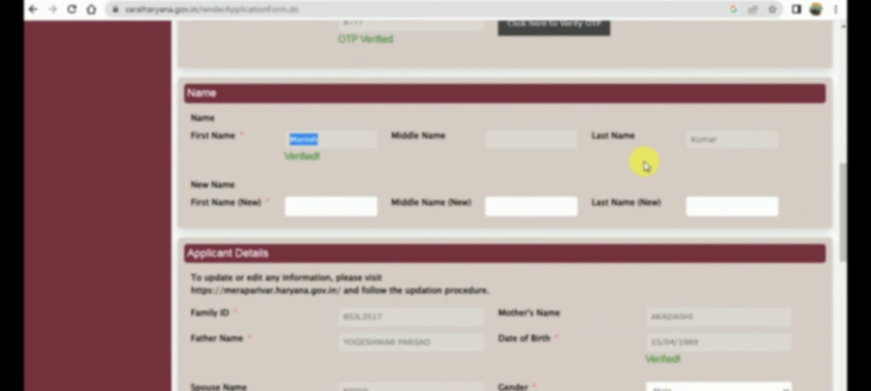
{"action": "double_click", "coordinate": [695, 138]}
{"action": "left_click", "coordinate": [322, 212]}
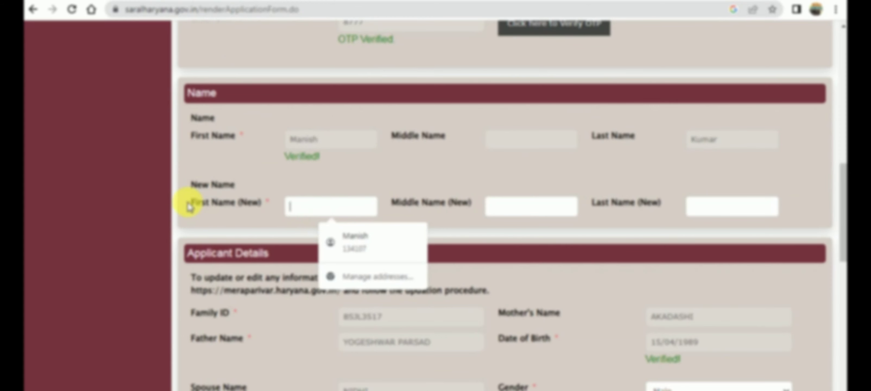
{"action": "left_click_drag", "start_coordinate": [190, 187], "coordinate": [247, 185]}
{"action": "double_click", "coordinate": [267, 204]}
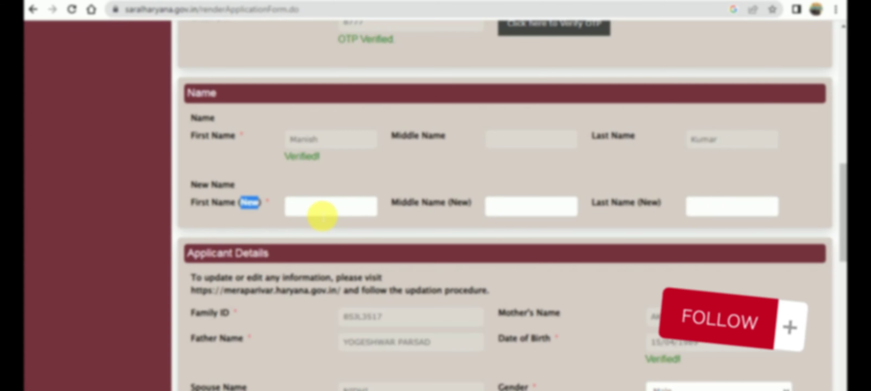
{"action": "left_click", "coordinate": [322, 213]}
{"action": "type", "text": "Raj"}
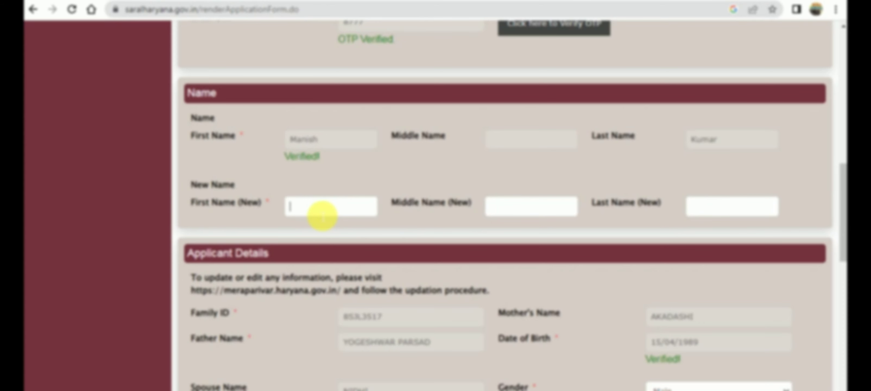
{"action": "type", "text": "M"}
{"action": "key", "text": "Tab"}
{"action": "key", "text": "Tab"}
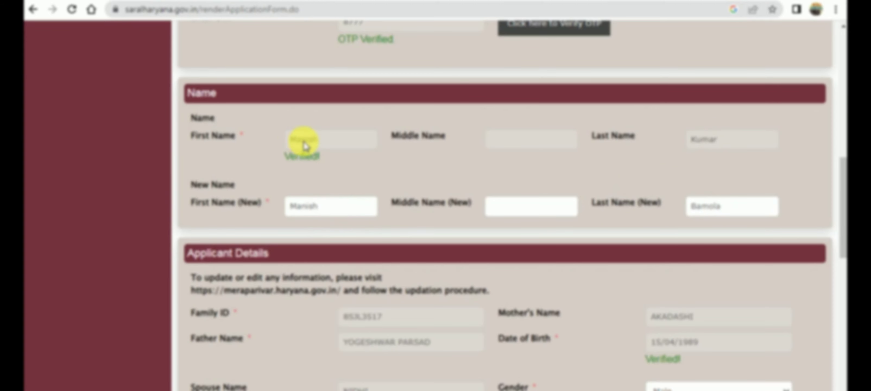
Step: Enter the applicant's e-mail ID and tick the I Agree declaration
{"action": "scroll", "coordinate": [357, 248], "scroll_direction": "down", "scroll_amount": 1}
{"action": "scroll", "coordinate": [357, 248], "scroll_direction": "down", "scroll_amount": 8}
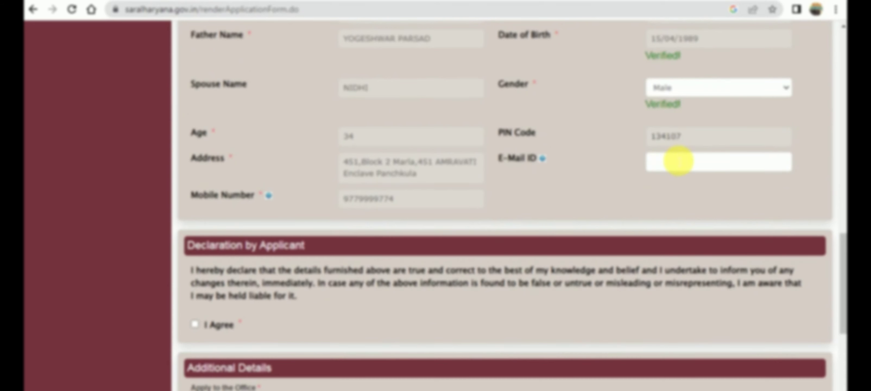
{"action": "left_click", "coordinate": [677, 161]}
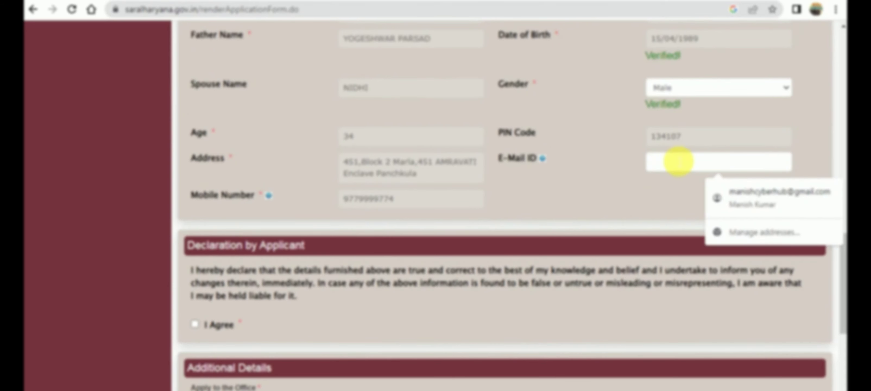
{"action": "type", "text": "xyz@gmail.com"}
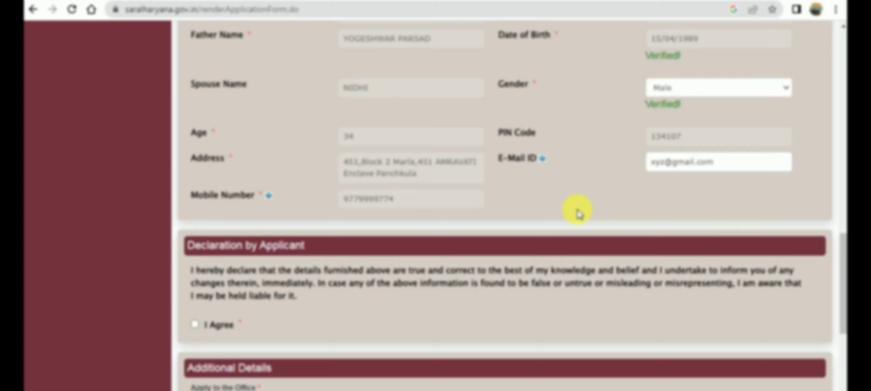
{"action": "scroll", "coordinate": [473, 220], "scroll_direction": "down", "scroll_amount": 5}
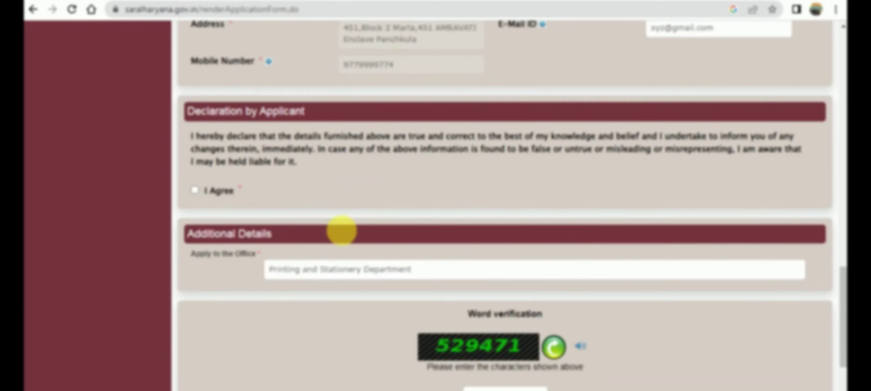
{"action": "left_click", "coordinate": [195, 144]}
Step: Set the office location to Line Department, Printing and Stationery Department
{"action": "left_click", "coordinate": [394, 222]}
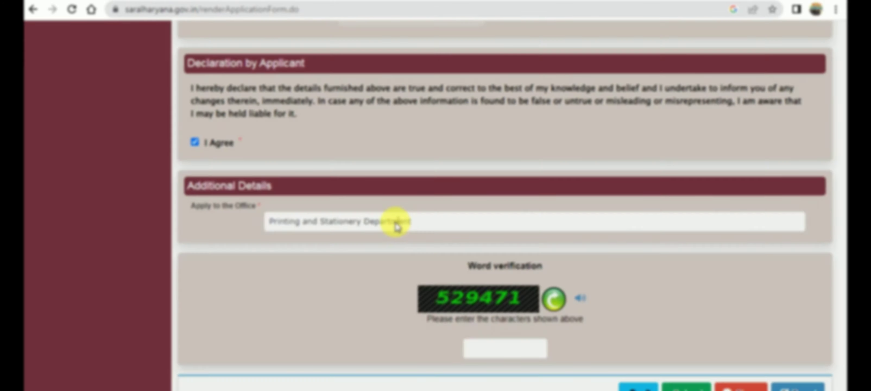
{"action": "left_click", "coordinate": [375, 124]}
{"action": "left_click", "coordinate": [373, 144]}
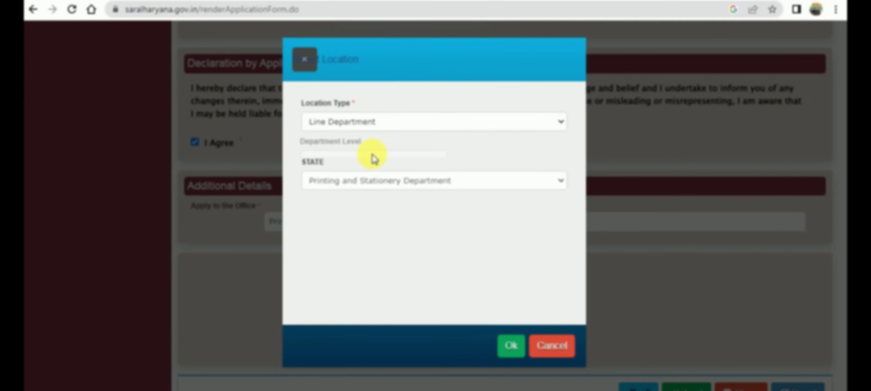
{"action": "left_click", "coordinate": [400, 199]}
{"action": "left_click", "coordinate": [402, 223]}
{"action": "left_click", "coordinate": [504, 347]}
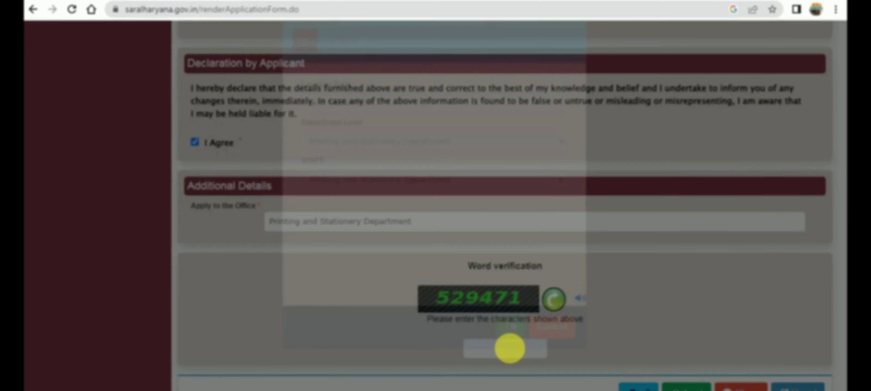
Step: Fill in the word-verification characters
{"action": "left_click", "coordinate": [489, 352]}
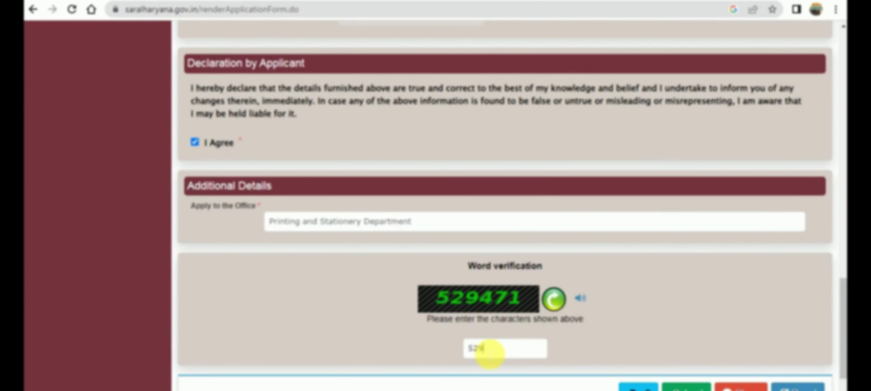
{"action": "type", "text": "529471"}
{"action": "scroll", "coordinate": [541, 328], "scroll_direction": "down", "scroll_amount": 3}
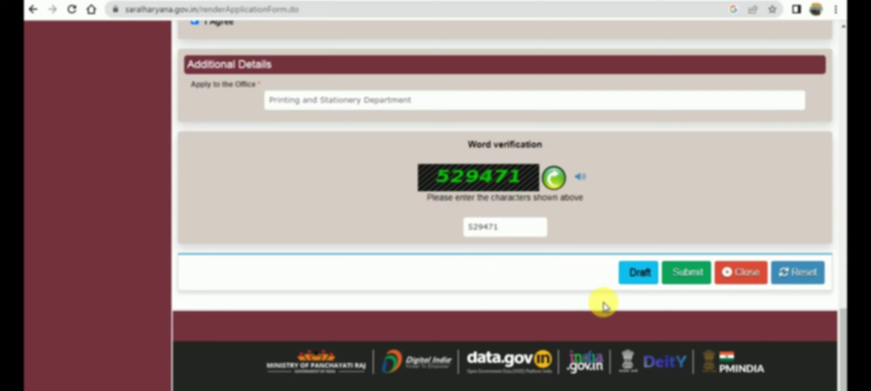
{"action": "left_click", "coordinate": [689, 279]}
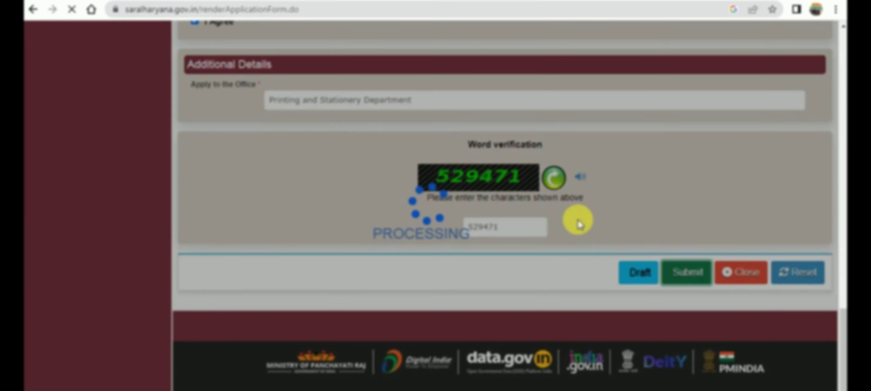
{"action": "scroll", "coordinate": [577, 221], "scroll_direction": "down", "scroll_amount": 6}
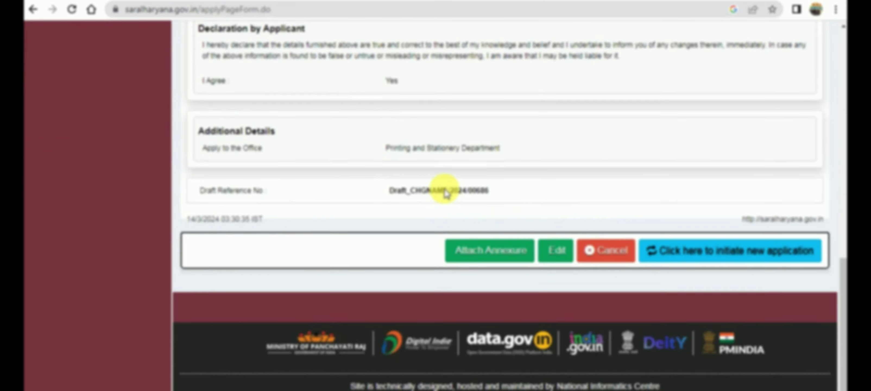
{"action": "scroll", "coordinate": [444, 188], "scroll_direction": "up", "scroll_amount": 15}
{"action": "scroll", "coordinate": [445, 193], "scroll_direction": "down", "scroll_amount": 15}
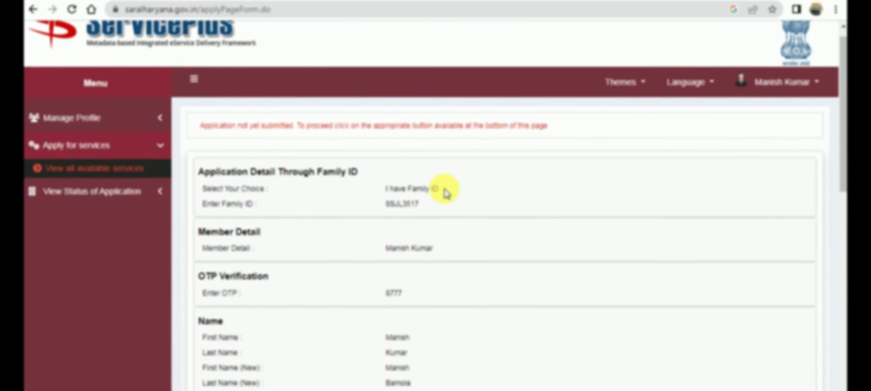
{"action": "scroll", "coordinate": [445, 193], "scroll_direction": "up", "scroll_amount": 5}
{"action": "scroll", "coordinate": [445, 190], "scroll_direction": "up", "scroll_amount": 3}
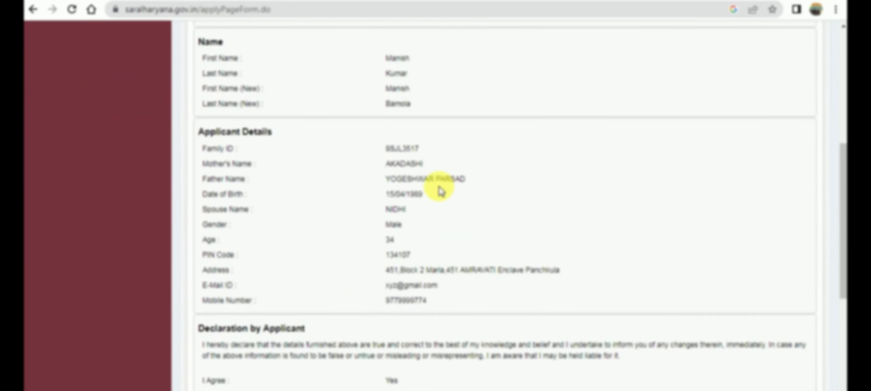
{"action": "left_click_drag", "start_coordinate": [387, 78], "coordinate": [405, 77]}
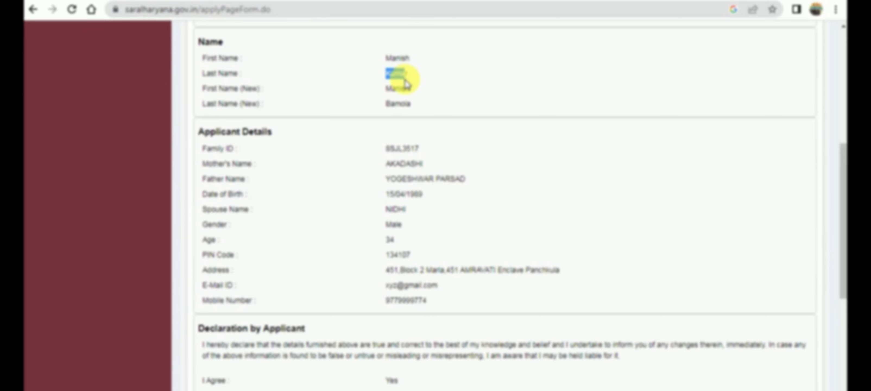
{"action": "double_click", "coordinate": [403, 88]}
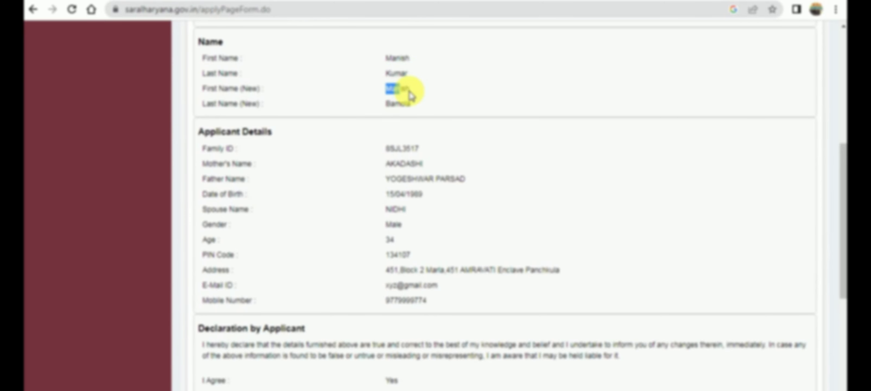
{"action": "left_click", "coordinate": [500, 161]}
{"action": "scroll", "coordinate": [500, 161], "scroll_direction": "down", "scroll_amount": 6}
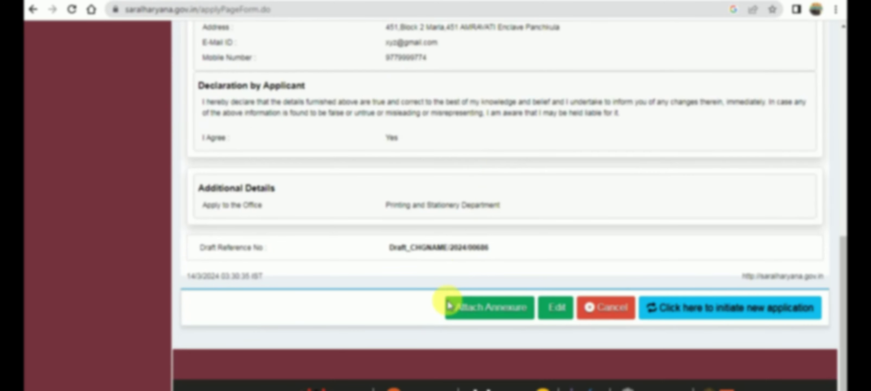
{"action": "left_click_drag", "start_coordinate": [389, 248], "coordinate": [488, 248]}
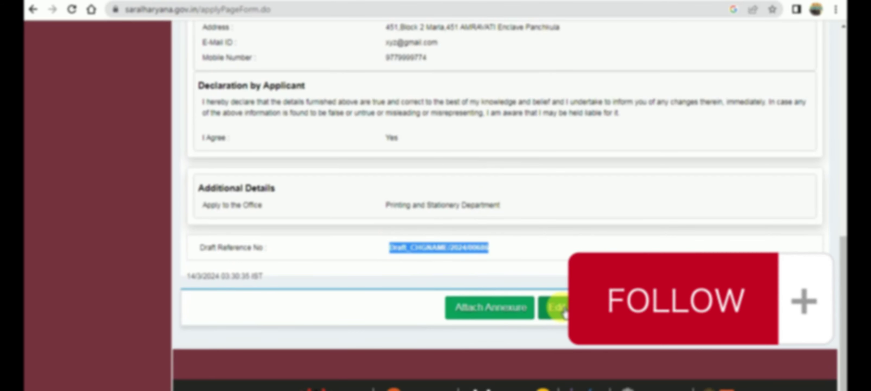
Step: Open the Attach Enclosure(s) page and review the affidavit and Gazette matter requirements
{"action": "left_click", "coordinate": [494, 308]}
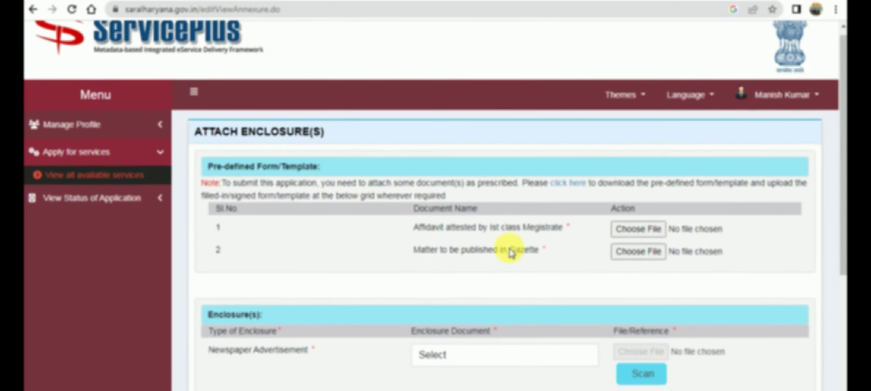
{"action": "scroll", "coordinate": [509, 251], "scroll_direction": "down", "scroll_amount": 3}
{"action": "left_click_drag", "start_coordinate": [414, 175], "coordinate": [578, 177]}
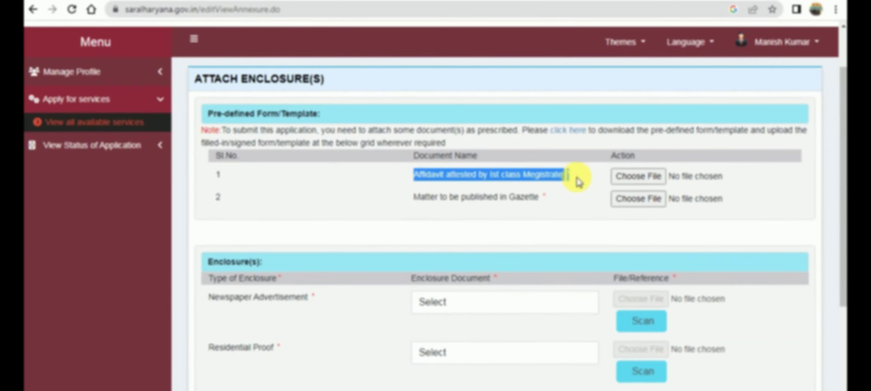
{"action": "left_click_drag", "start_coordinate": [414, 198], "coordinate": [553, 203]}
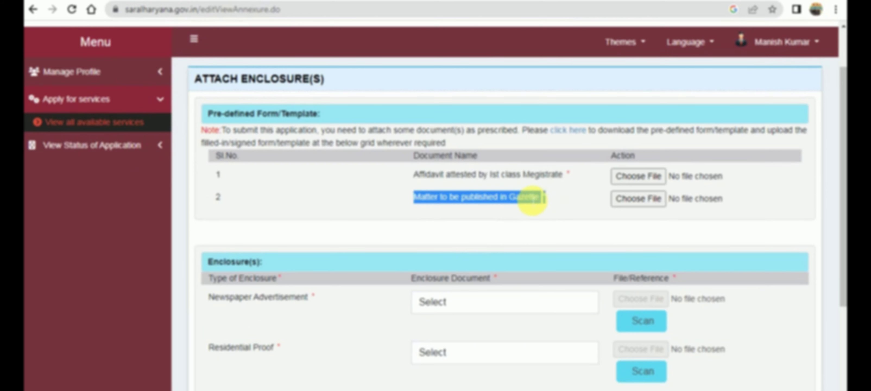
{"action": "left_click_drag", "start_coordinate": [404, 179], "coordinate": [604, 185]}
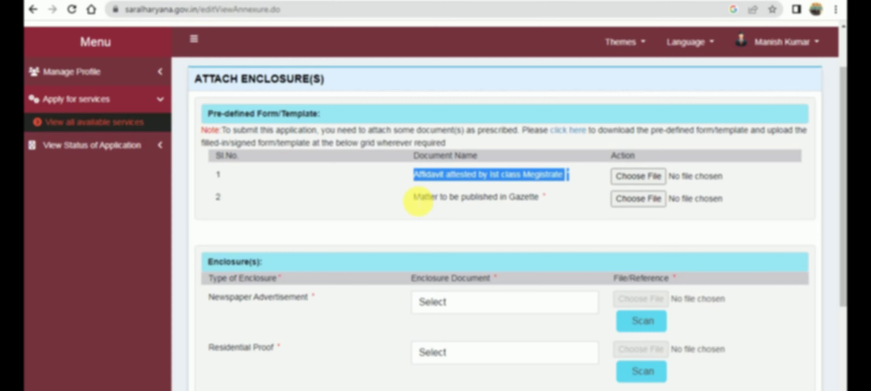
{"action": "left_click_drag", "start_coordinate": [414, 202], "coordinate": [652, 203]}
{"action": "scroll", "coordinate": [501, 284], "scroll_direction": "down", "scroll_amount": 3}
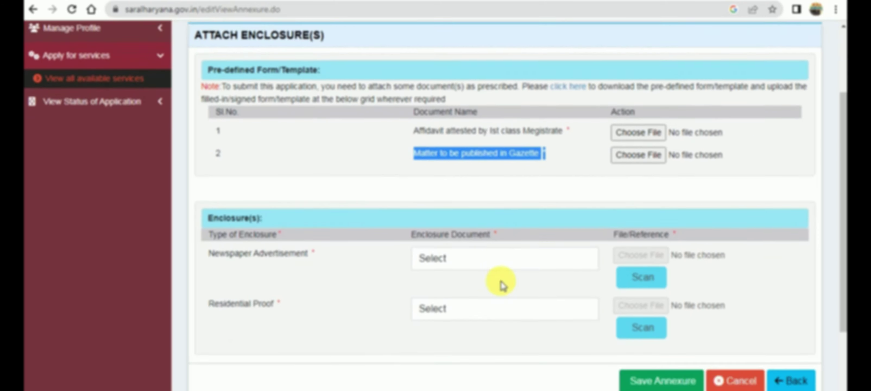
Step: Set the enclosure document types to Newpaper Advertisement and Others for residential proof
{"action": "left_click", "coordinate": [437, 179]}
{"action": "left_click", "coordinate": [468, 212]}
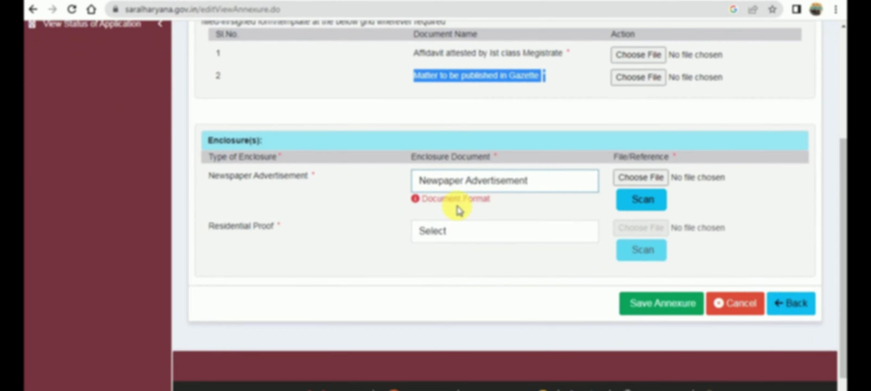
{"action": "left_click", "coordinate": [436, 231]}
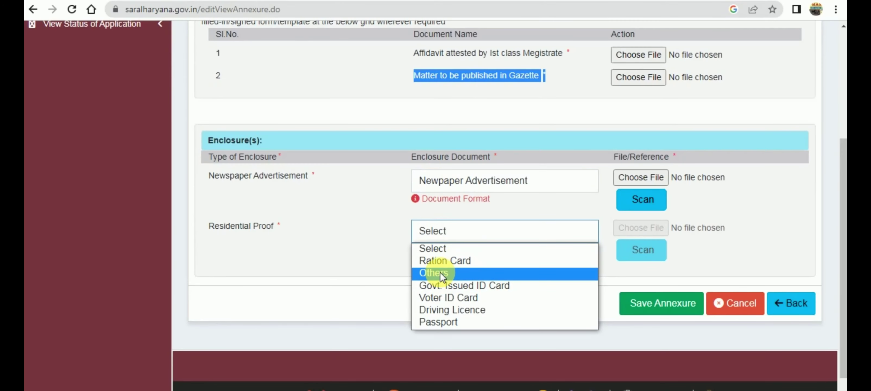
{"action": "left_click", "coordinate": [440, 272]}
{"action": "left_click", "coordinate": [448, 236]}
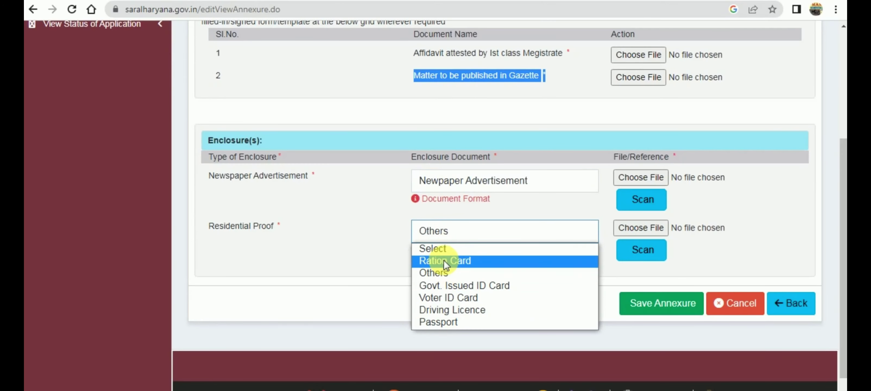
{"action": "left_click", "coordinate": [442, 272]}
{"action": "left_click", "coordinate": [343, 222]}
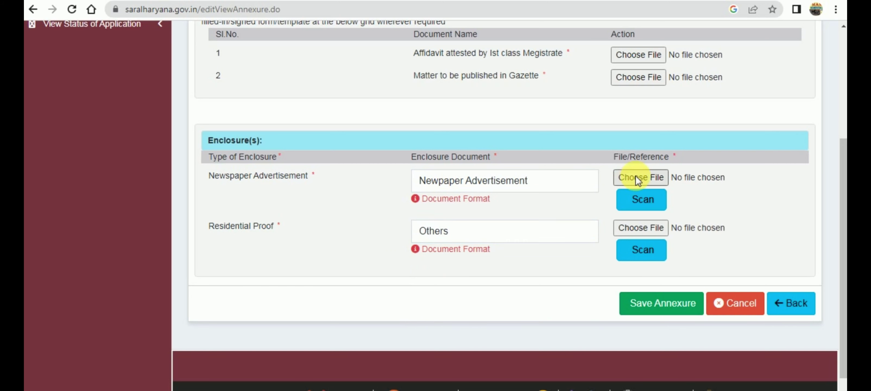
{"action": "scroll", "coordinate": [554, 179], "scroll_direction": "up", "scroll_amount": 2}
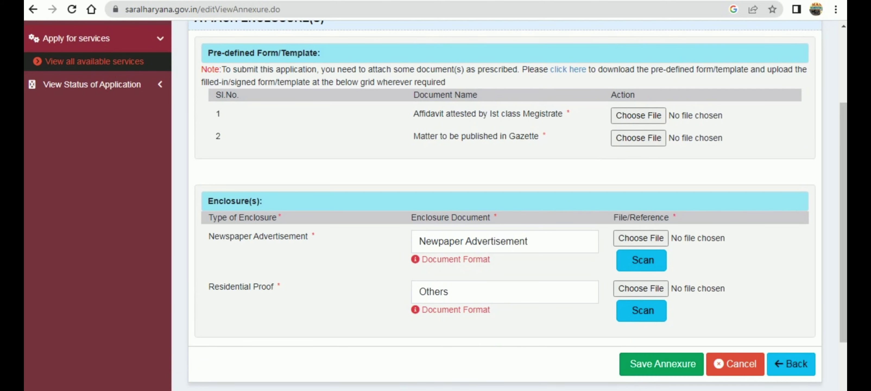
{"action": "scroll", "coordinate": [506, 261], "scroll_direction": "down", "scroll_amount": 4}
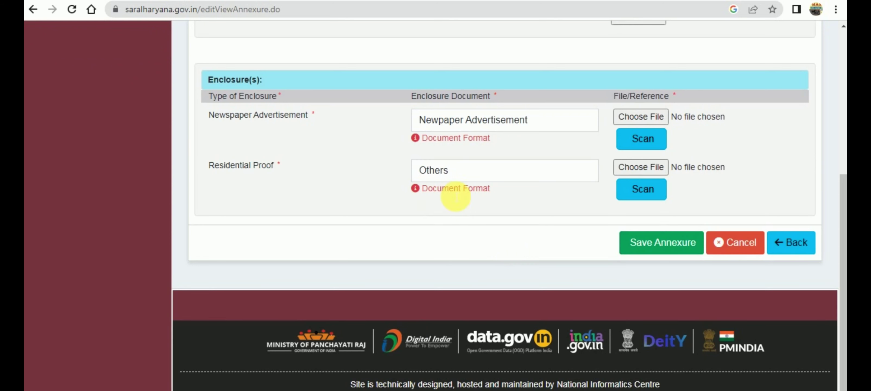
{"action": "mouse_move", "coordinate": [417, 191]}
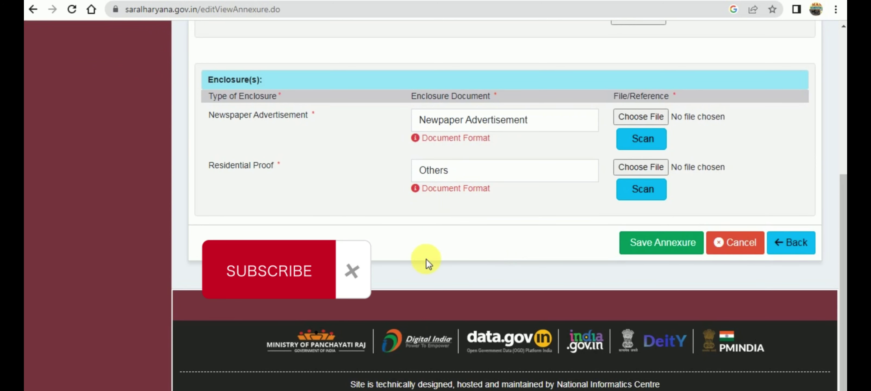
{"action": "scroll", "coordinate": [387, 240], "scroll_direction": "up", "scroll_amount": 3}
{"action": "scroll", "coordinate": [387, 240], "scroll_direction": "up", "scroll_amount": 5}
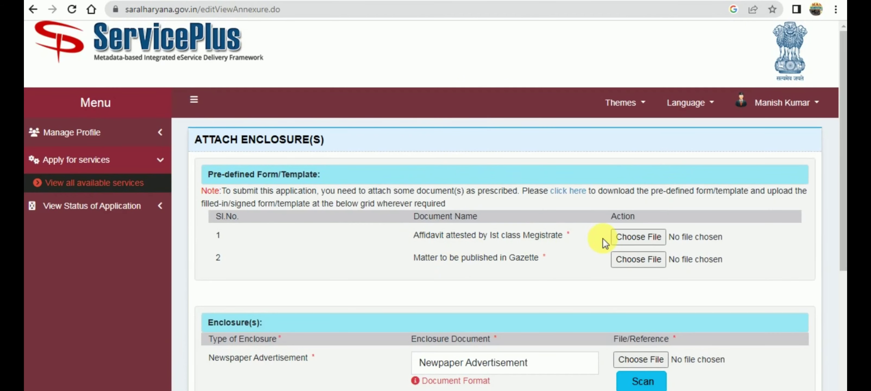
{"action": "scroll", "coordinate": [490, 278], "scroll_direction": "down", "scroll_amount": 7}
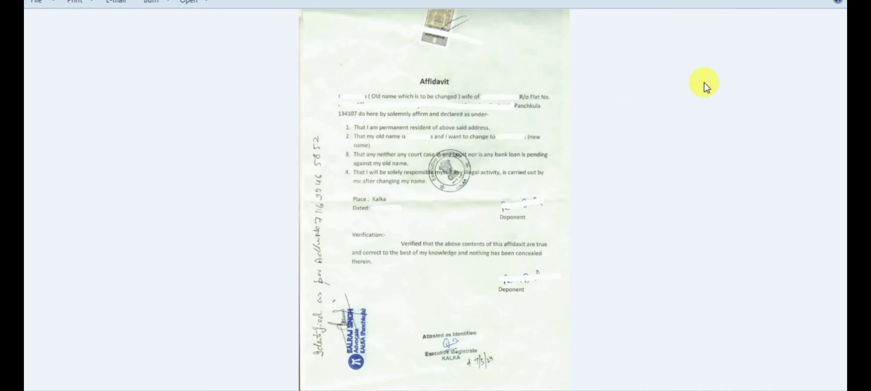
Step: Zoom into and pan over the affidavit scan, then switch to the Gazette notice PDF
{"action": "scroll", "coordinate": [708, 87], "scroll_direction": "up", "scroll_amount": 2}
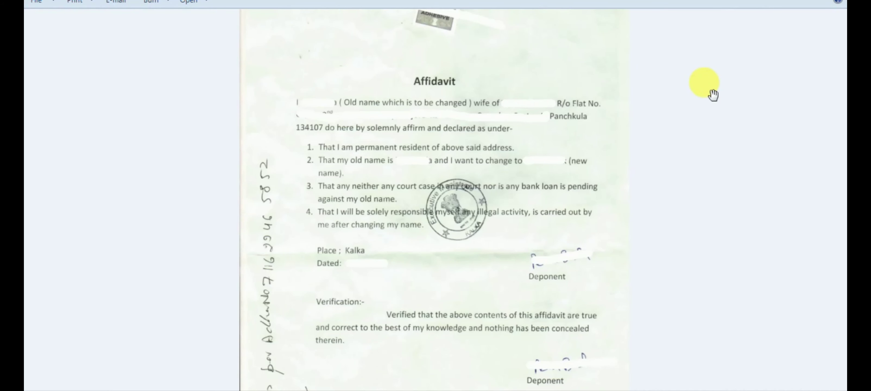
{"action": "scroll", "coordinate": [727, 138], "scroll_direction": "up", "scroll_amount": 2}
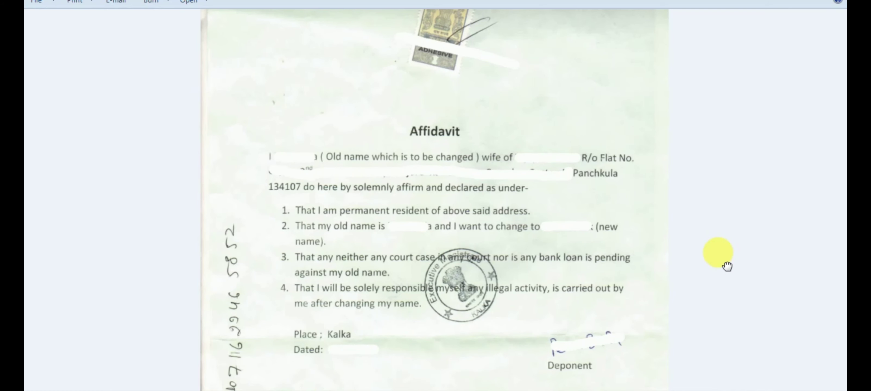
{"action": "mouse_move", "coordinate": [721, 263]}
{"action": "left_mouse_down"}
{"action": "mouse_move", "coordinate": [725, 184]}
{"action": "mouse_move", "coordinate": [733, 209]}
{"action": "mouse_move", "coordinate": [744, 120]}
{"action": "mouse_move", "coordinate": [748, 280]}
{"action": "left_mouse_up"}
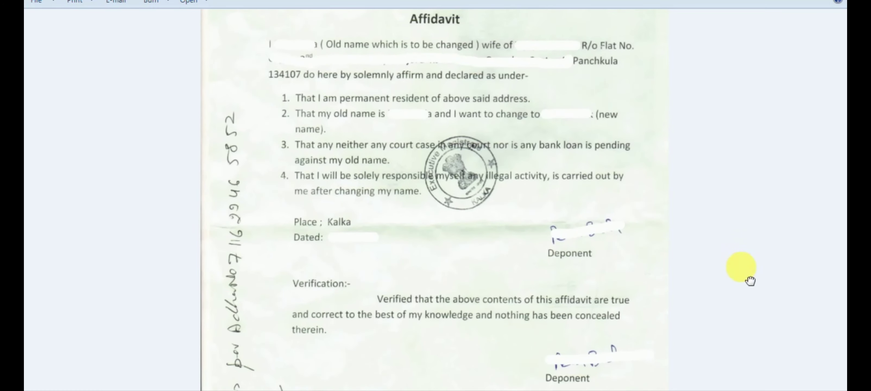
{"action": "left_click_drag", "start_coordinate": [725, 194], "coordinate": [739, 307]}
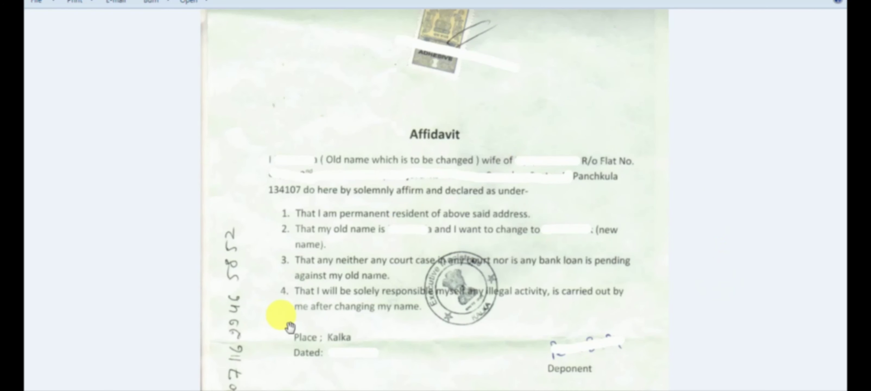
{"action": "key", "text": "alt+Tab"}
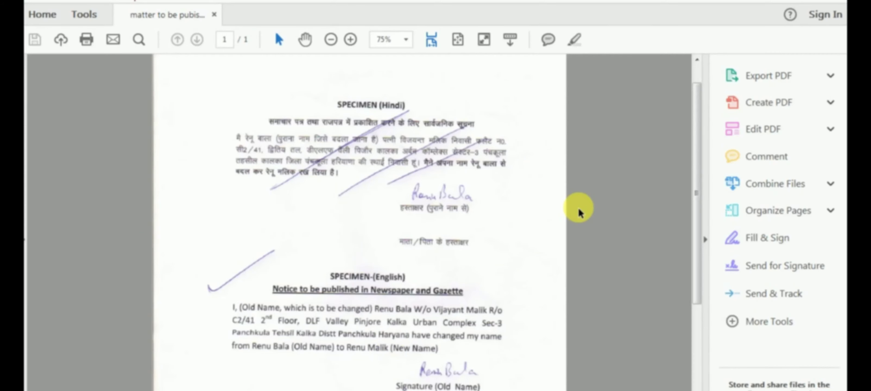
Step: Scroll through the Gazette notice specimen page in Acrobat Reader
{"action": "left_click", "coordinate": [558, 191]}
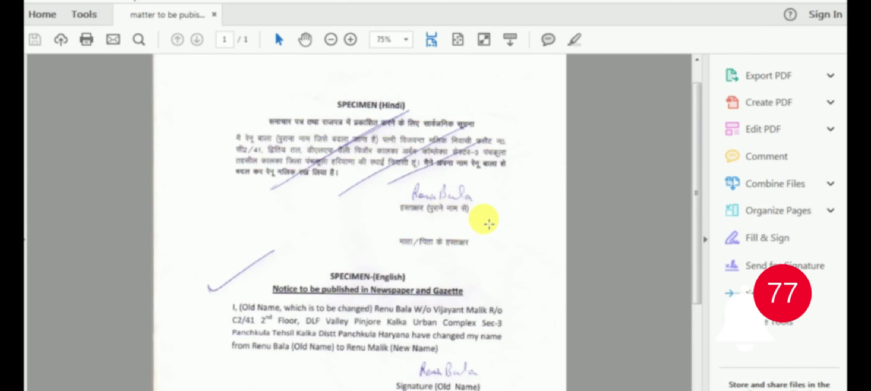
{"action": "scroll", "coordinate": [486, 220], "scroll_direction": "down", "scroll_amount": 5}
{"action": "scroll", "coordinate": [492, 225], "scroll_direction": "up", "scroll_amount": 6}
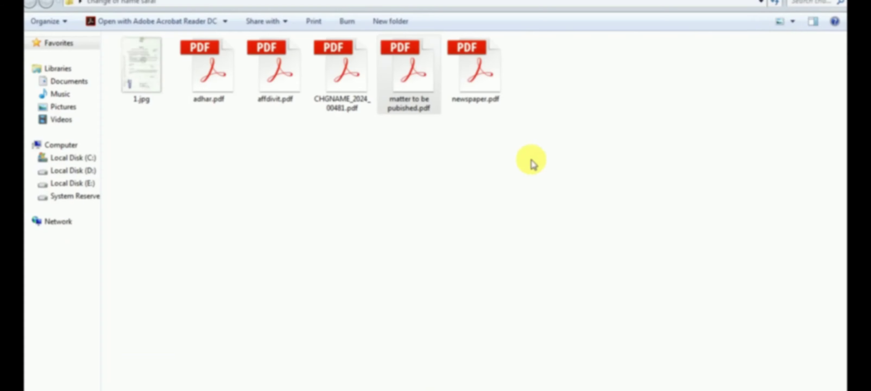
Step: Open newspaper.pdf, scroll through it, and select the name-change notice in the left column
{"action": "double_click", "coordinate": [472, 78]}
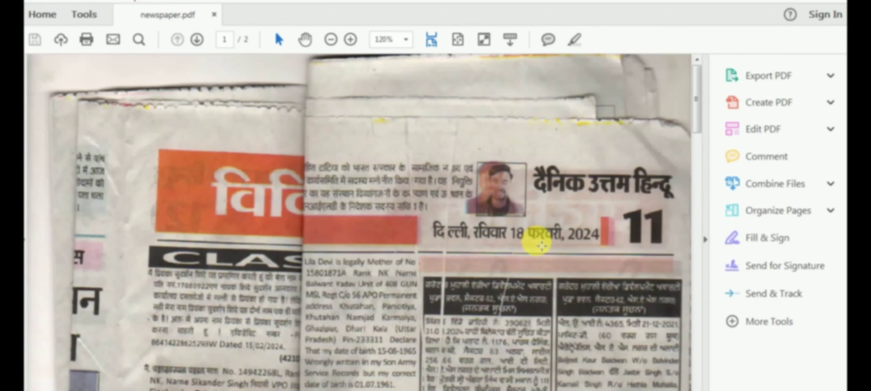
{"action": "scroll", "coordinate": [541, 244], "scroll_direction": "down", "scroll_amount": 4}
{"action": "scroll", "coordinate": [537, 242], "scroll_direction": "up", "scroll_amount": 4}
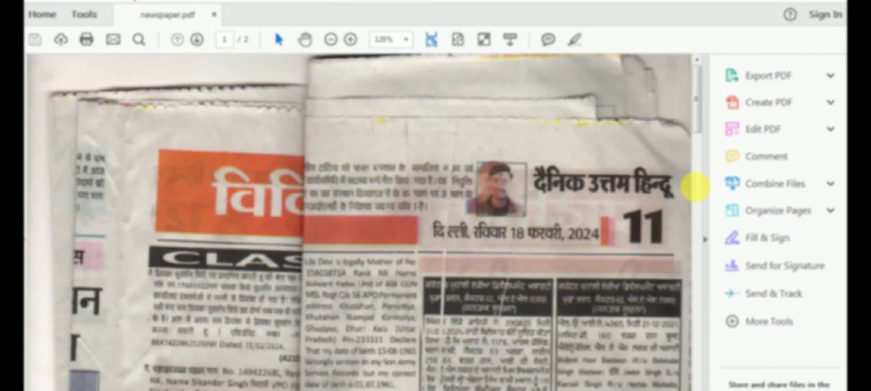
{"action": "scroll", "coordinate": [574, 211], "scroll_direction": "down", "scroll_amount": 4}
{"action": "scroll", "coordinate": [575, 212], "scroll_direction": "down", "scroll_amount": 12}
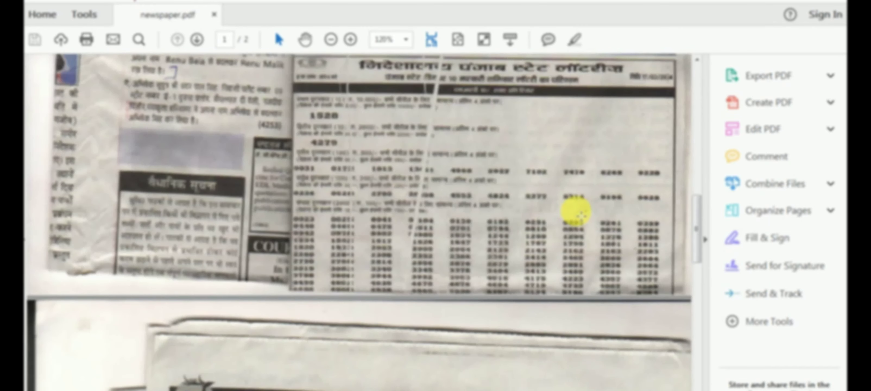
{"action": "scroll", "coordinate": [575, 212], "scroll_direction": "up", "scroll_amount": 5}
{"action": "scroll", "coordinate": [574, 211], "scroll_direction": "up", "scroll_amount": 1}
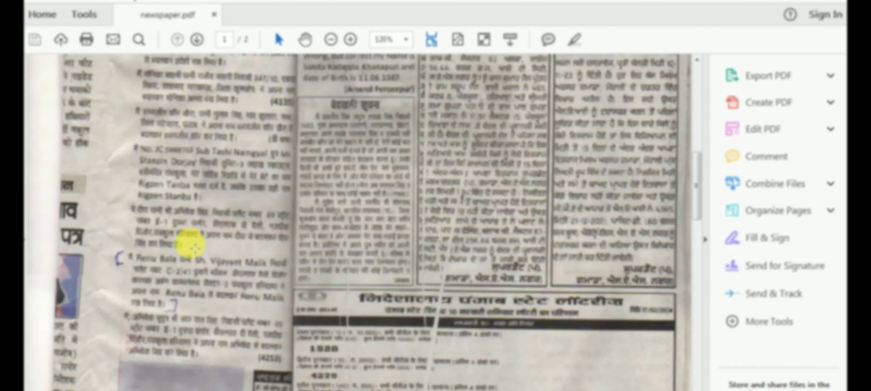
{"action": "left_click_drag", "start_coordinate": [119, 249], "coordinate": [294, 315]}
Step: View the Change of Name column on page 2, then close the PDF
{"action": "scroll", "coordinate": [340, 243], "scroll_direction": "up", "scroll_amount": 9}
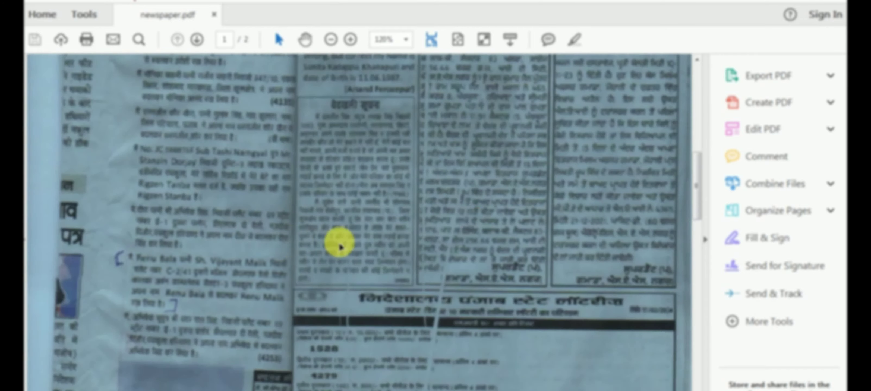
{"action": "scroll", "coordinate": [427, 237], "scroll_direction": "up", "scroll_amount": 7}
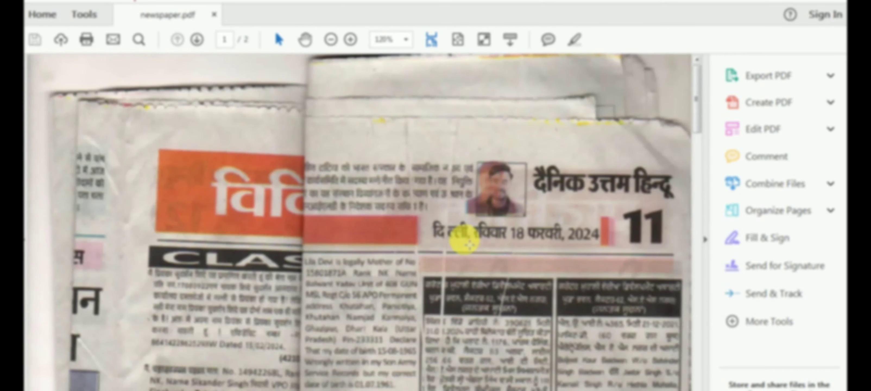
{"action": "scroll", "coordinate": [466, 238], "scroll_direction": "down", "scroll_amount": 20}
{"action": "scroll", "coordinate": [473, 243], "scroll_direction": "down", "scroll_amount": 6}
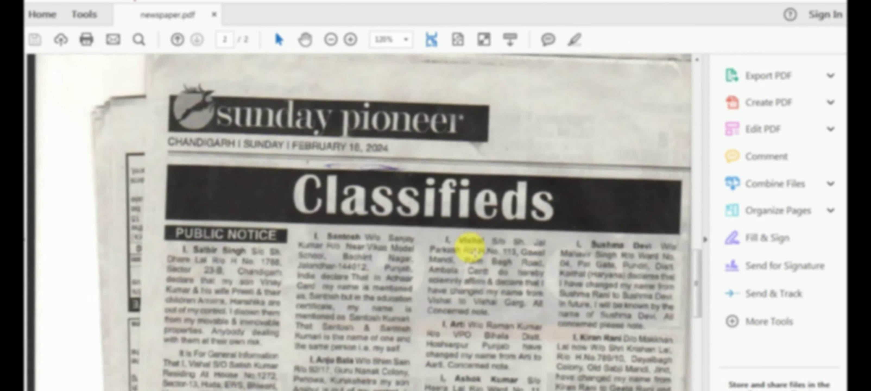
{"action": "scroll", "coordinate": [473, 249], "scroll_direction": "down", "scroll_amount": 15}
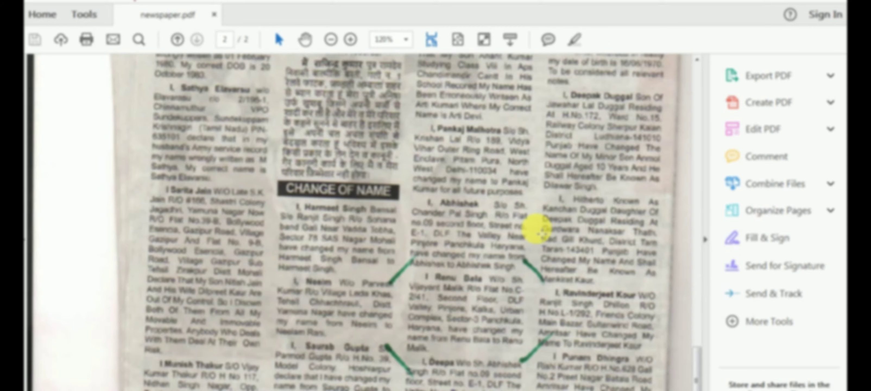
{"action": "scroll", "coordinate": [540, 232], "scroll_direction": "up", "scroll_amount": 20}
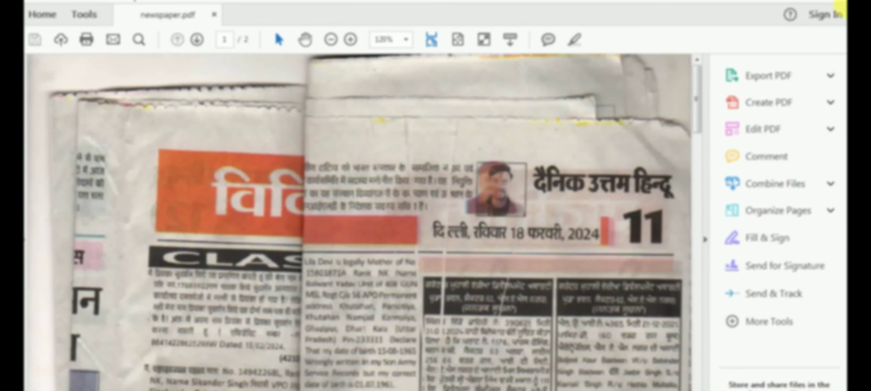
{"action": "key", "text": "alt+F4"}
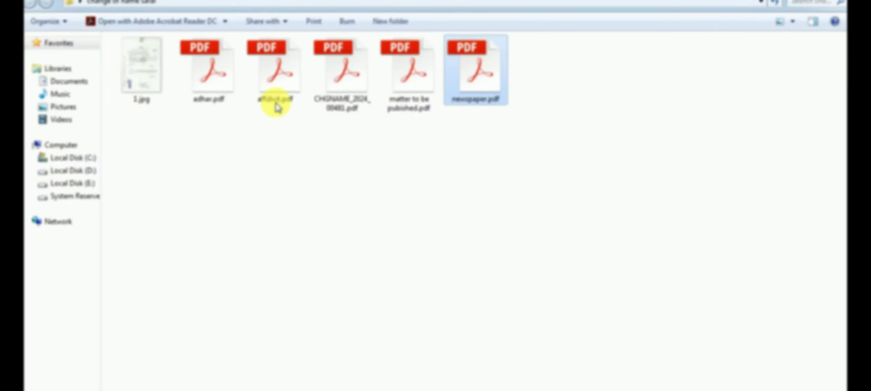
Step: Check adhar.pdf in the enclosure folder, then return to the portal's Attach Enclosure(s) form
{"action": "left_click", "coordinate": [199, 81]}
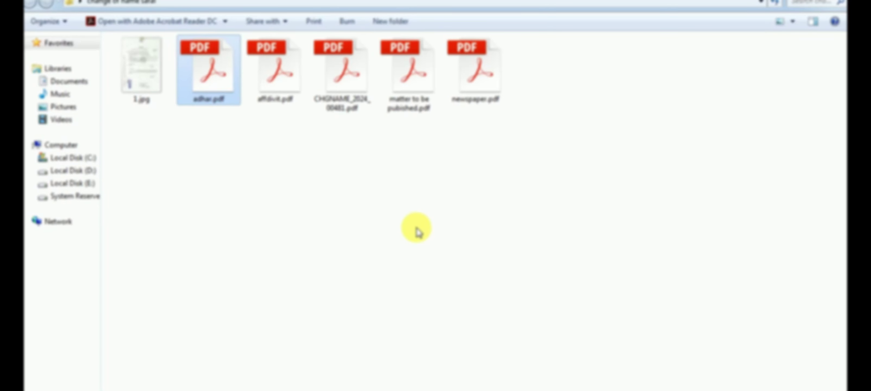
{"action": "left_click", "coordinate": [352, 390]}
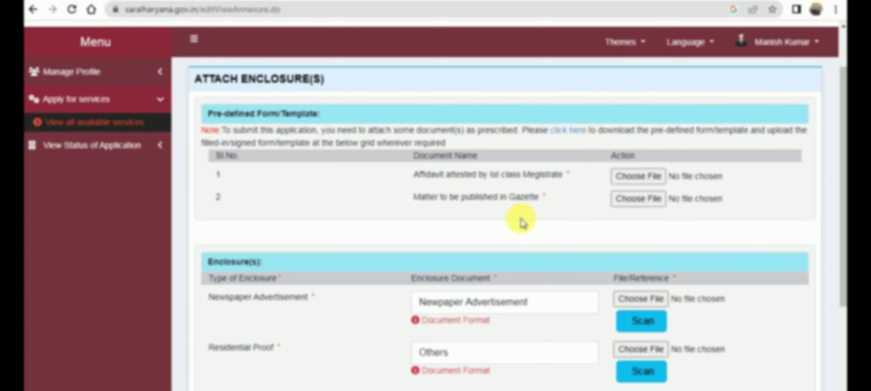
{"action": "scroll", "coordinate": [541, 227], "scroll_direction": "down", "scroll_amount": 5}
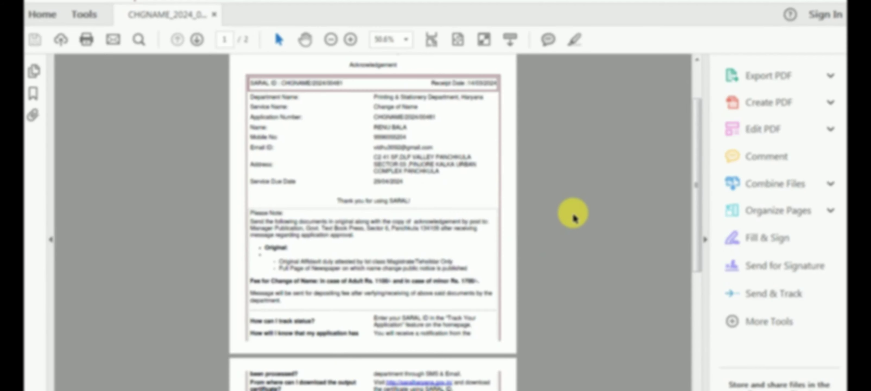
{"action": "scroll", "coordinate": [569, 215], "scroll_direction": "up", "scroll_amount": 2}
Step: Scroll the acknowledgement PDF and highlight the line about the fee-deposit message
{"action": "scroll", "coordinate": [572, 216], "scroll_direction": "down", "scroll_amount": 2}
{"action": "scroll", "coordinate": [502, 312], "scroll_direction": "up", "scroll_amount": 2}
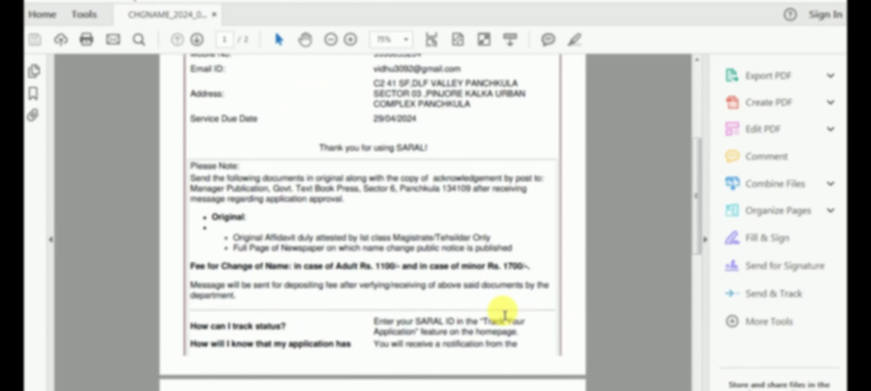
{"action": "scroll", "coordinate": [615, 241], "scroll_direction": "down", "scroll_amount": 3}
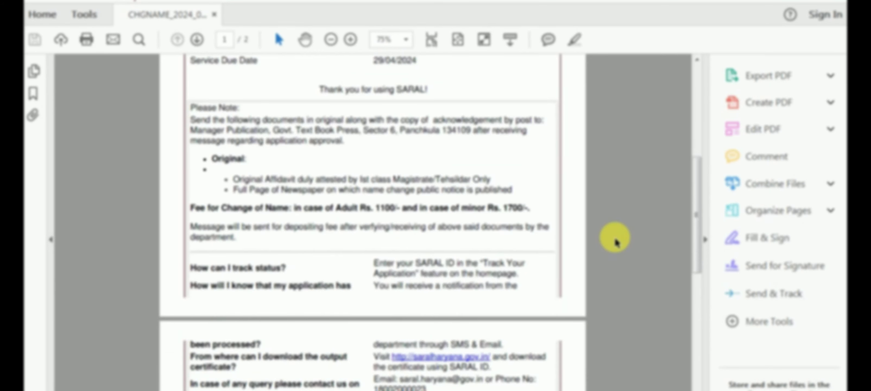
{"action": "scroll", "coordinate": [614, 241], "scroll_direction": "down", "scroll_amount": 12}
{"action": "scroll", "coordinate": [614, 237], "scroll_direction": "up", "scroll_amount": 15}
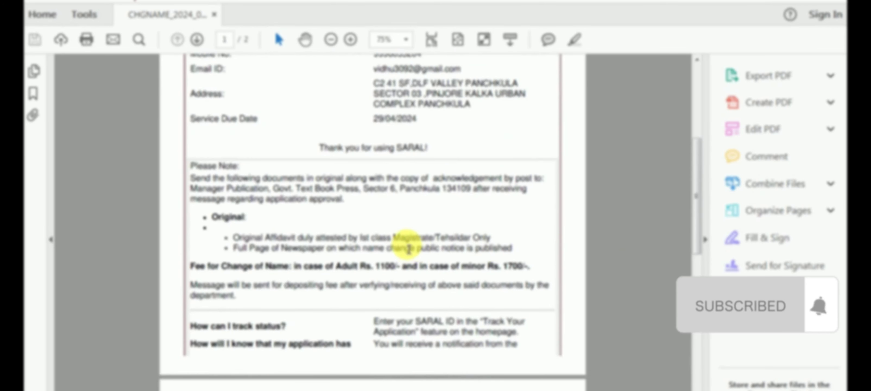
{"action": "scroll", "coordinate": [408, 248], "scroll_direction": "up", "scroll_amount": 10}
{"action": "scroll", "coordinate": [408, 248], "scroll_direction": "down", "scroll_amount": 13}
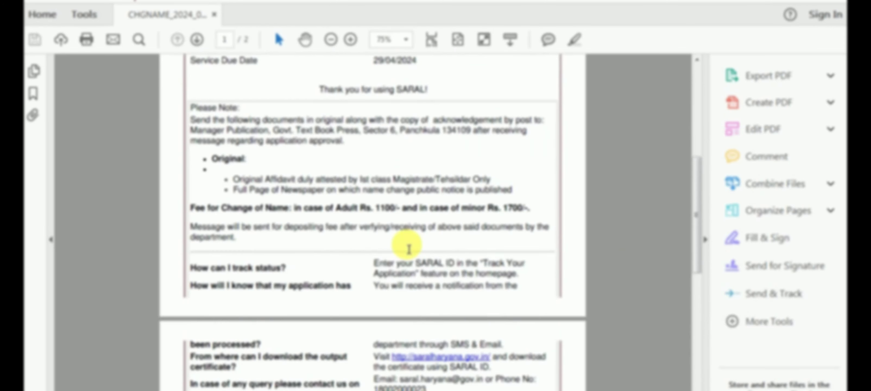
{"action": "left_click_drag", "start_coordinate": [191, 231], "coordinate": [242, 244]}
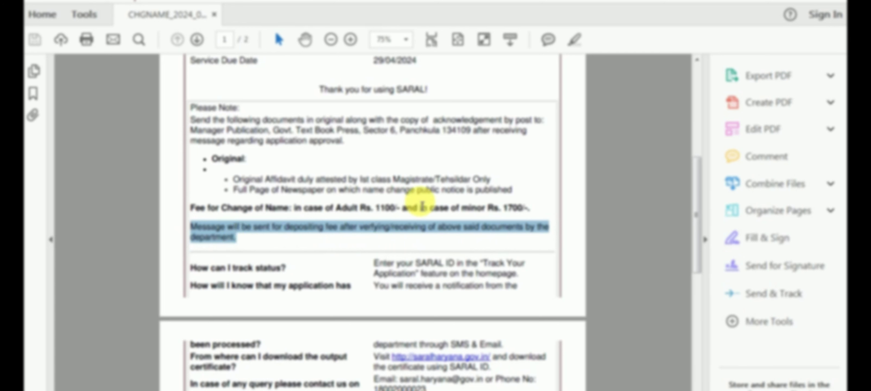
{"action": "left_click", "coordinate": [421, 206]}
Step: Highlight the paragraph listing the documents to post, plus key lines above it
{"action": "scroll", "coordinate": [422, 205], "scroll_direction": "up", "scroll_amount": 1}
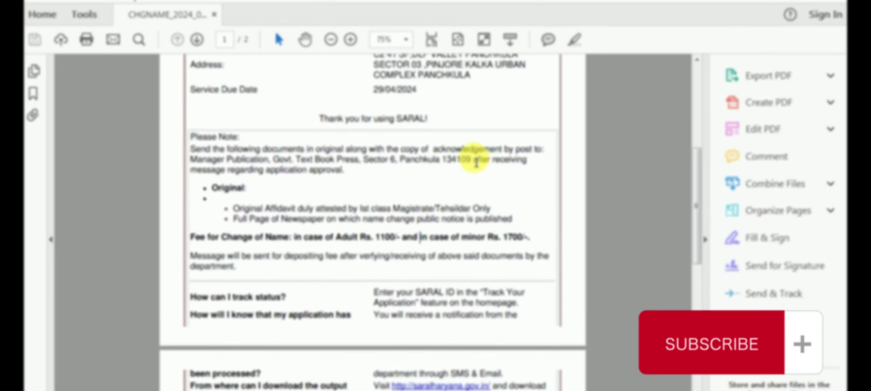
{"action": "left_click_drag", "start_coordinate": [192, 149], "coordinate": [344, 171]}
{"action": "left_click", "coordinate": [369, 179]}
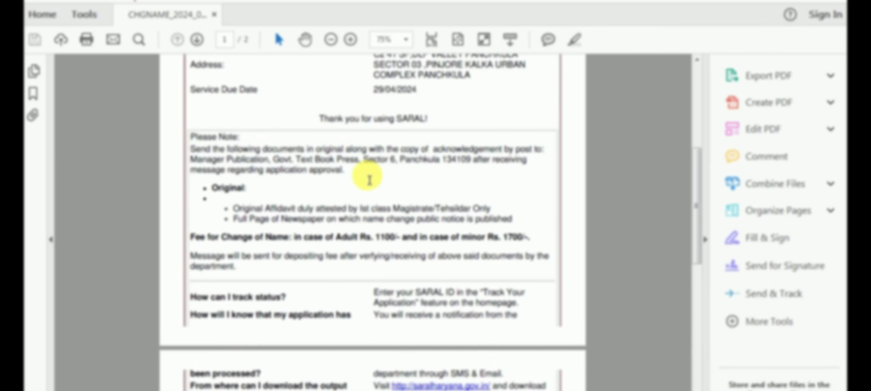
{"action": "scroll", "coordinate": [368, 179], "scroll_direction": "up", "scroll_amount": 9}
{"action": "left_click_drag", "start_coordinate": [308, 153], "coordinate": [443, 159]}
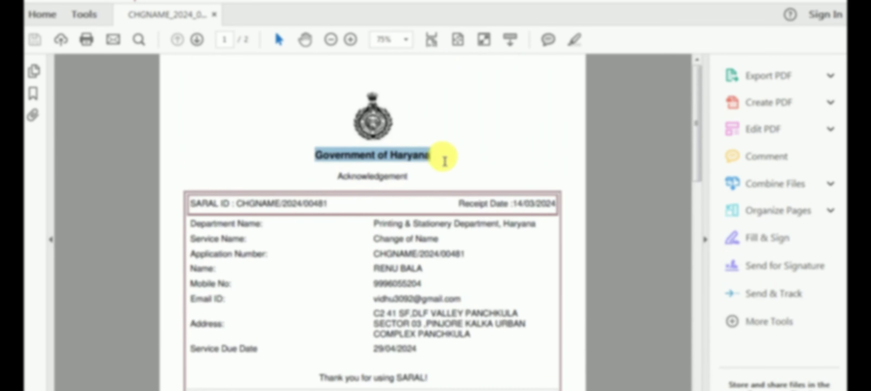
{"action": "left_click_drag", "start_coordinate": [335, 183], "coordinate": [443, 195]}
Step: Select the adult fee 1100/- and the minor fee 1700/- in the acknowledgement
{"action": "scroll", "coordinate": [443, 196], "scroll_direction": "down", "scroll_amount": 8}
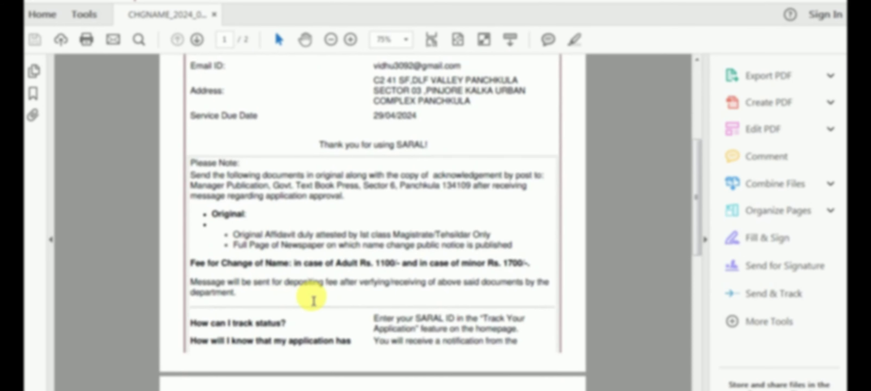
{"action": "double_click", "coordinate": [387, 263]}
{"action": "left_click", "coordinate": [517, 264]}
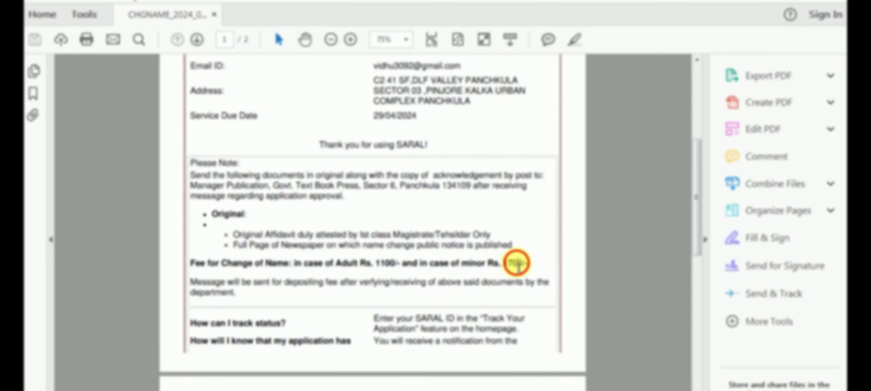
{"action": "double_click", "coordinate": [518, 264]}
{"action": "scroll", "coordinate": [408, 287], "scroll_direction": "down", "scroll_amount": 10}
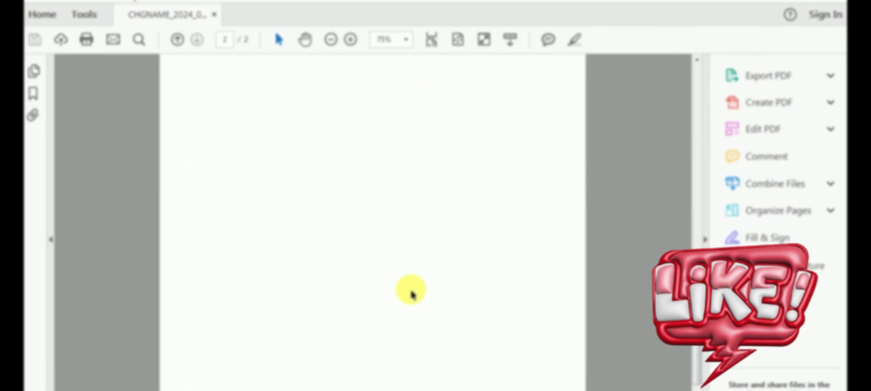
{"action": "scroll", "coordinate": [410, 294], "scroll_direction": "up", "scroll_amount": 8}
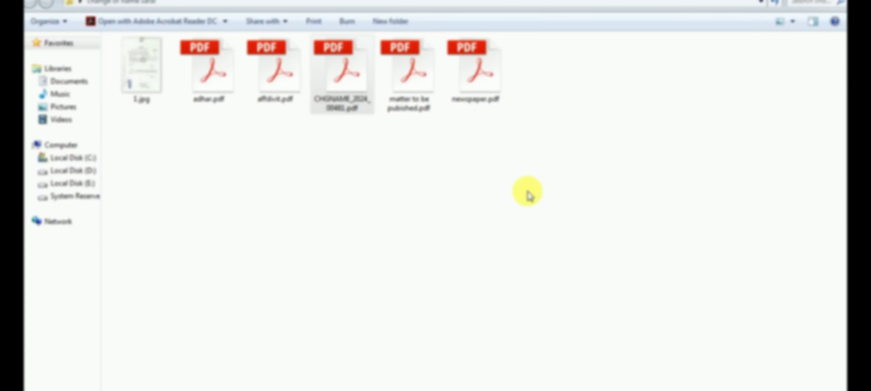
Step: Open Track Application Status, set From Date to 01/01/2024, and fetch applications through 14/03/2024
{"action": "left_click", "coordinate": [517, 200]}
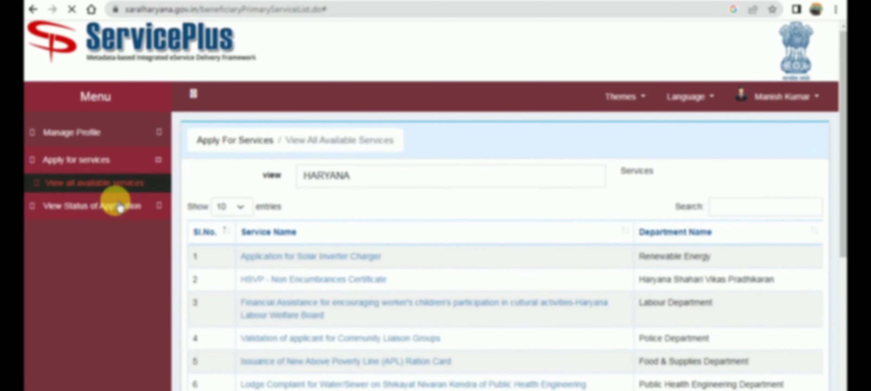
{"action": "left_click", "coordinate": [114, 207]}
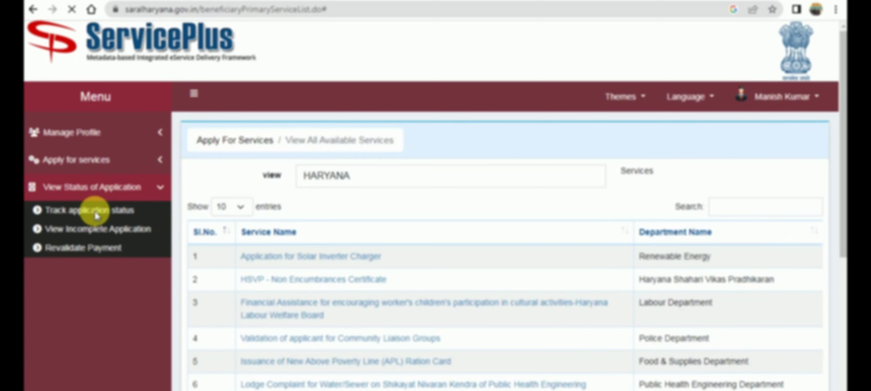
{"action": "left_click", "coordinate": [97, 214]}
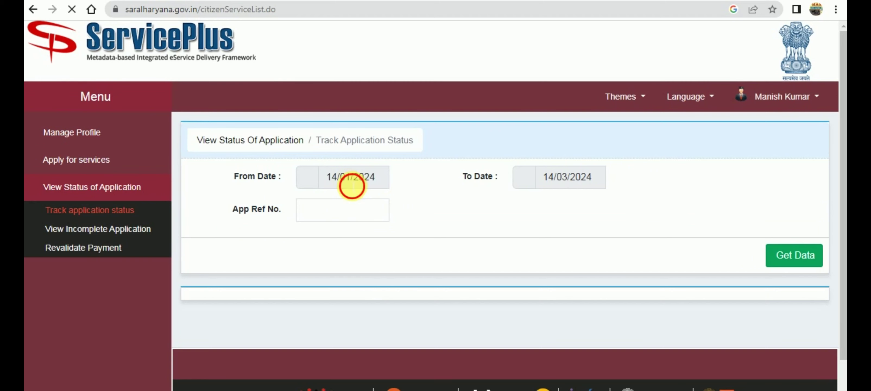
{"action": "left_click", "coordinate": [352, 186]}
{"action": "left_click", "coordinate": [295, 232]}
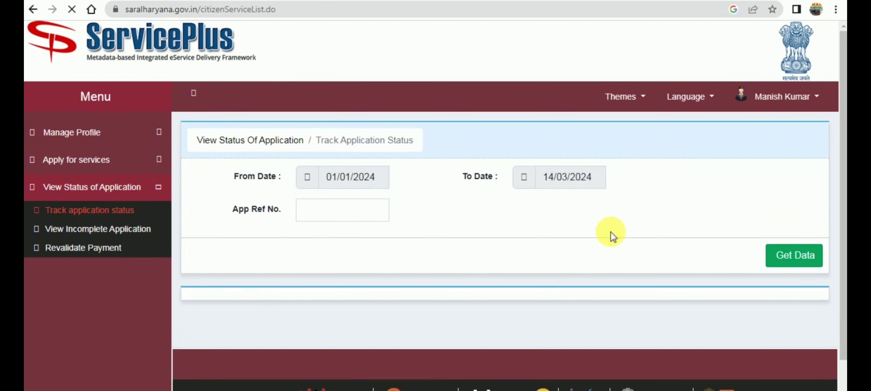
{"action": "left_click", "coordinate": [771, 254]}
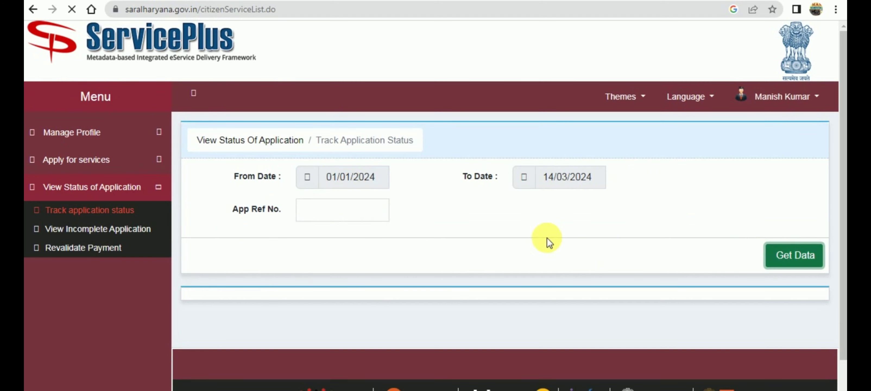